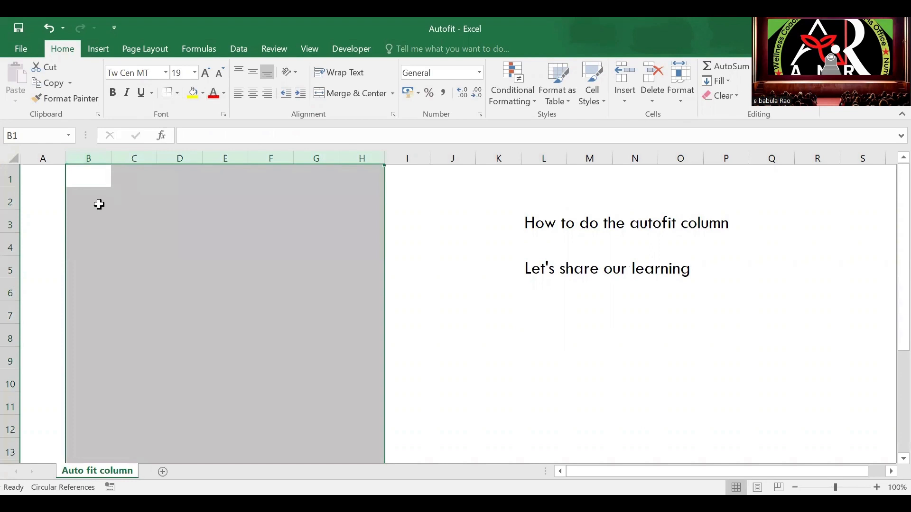
# - Enter the headers "sl No", "Full Name" and "Country region" in cells B2, C2 and D2
pyautogui.click(90, 192)
pyautogui.write('s')
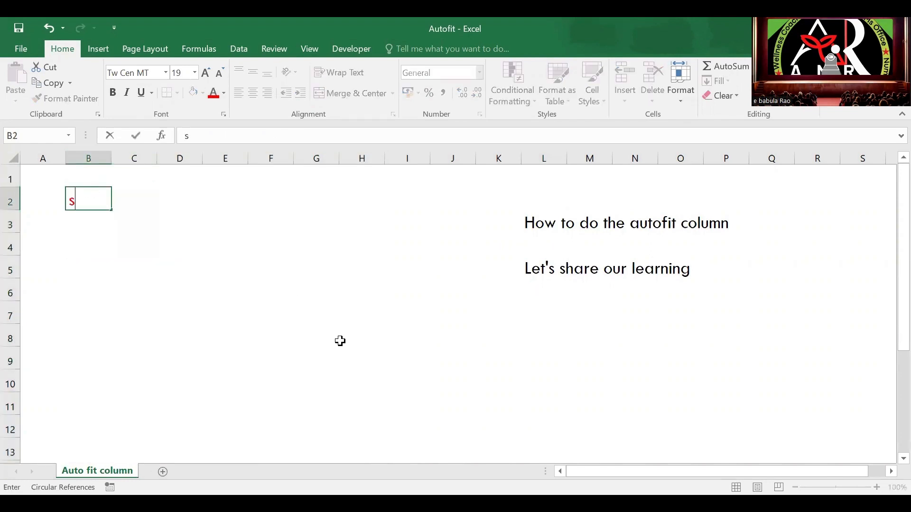
pyautogui.write('l No')
pyautogui.press('Tab')
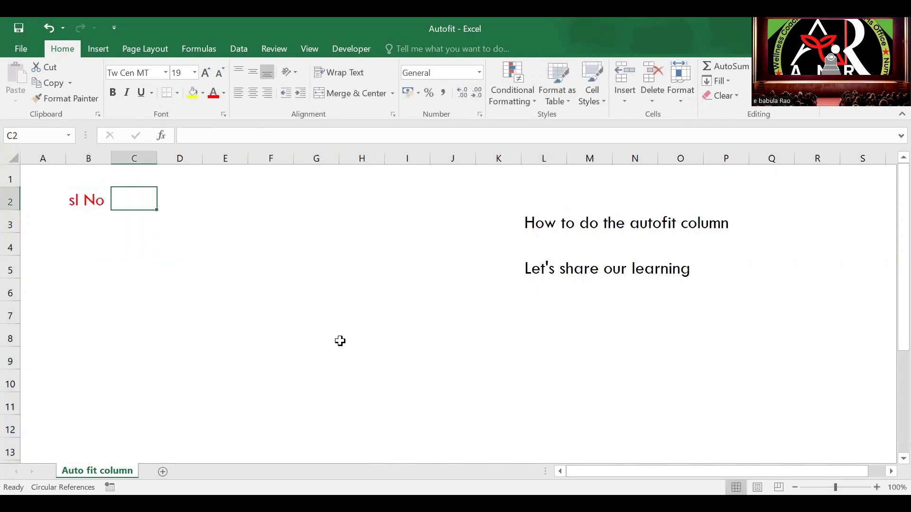
pyautogui.write('Full Name')
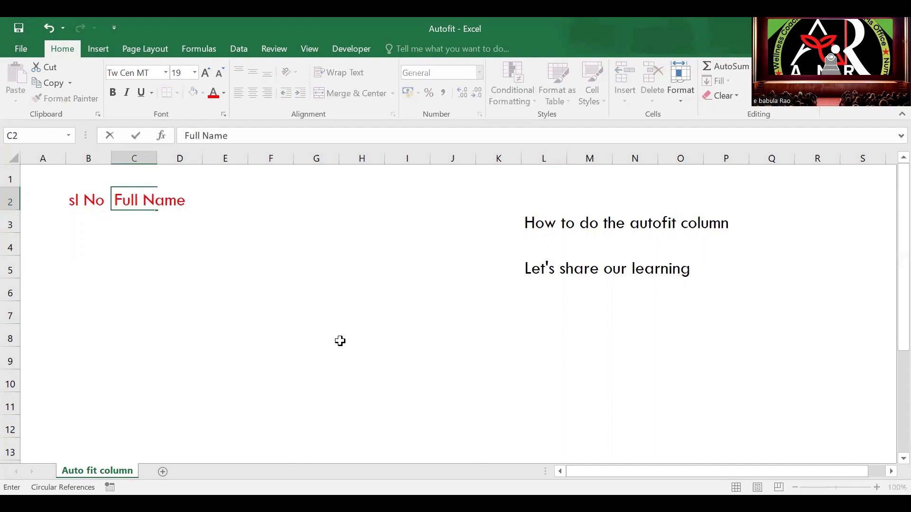
pyautogui.press('Tab')
pyautogui.write('Co')
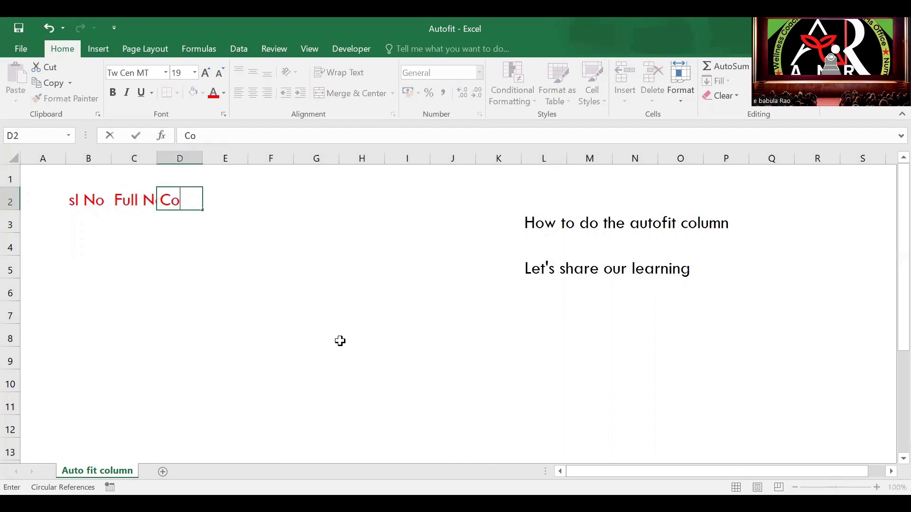
pyautogui.write('untry regi')
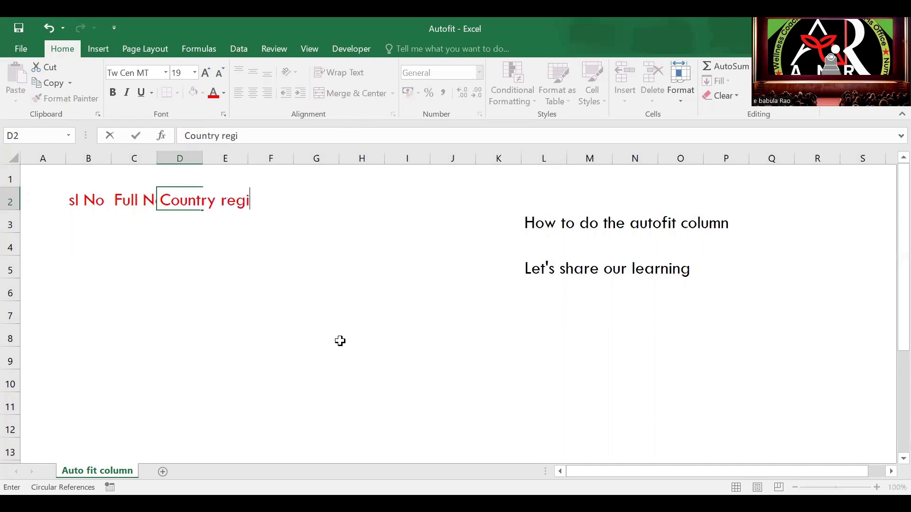
pyautogui.write('on')
pyautogui.press('Return')
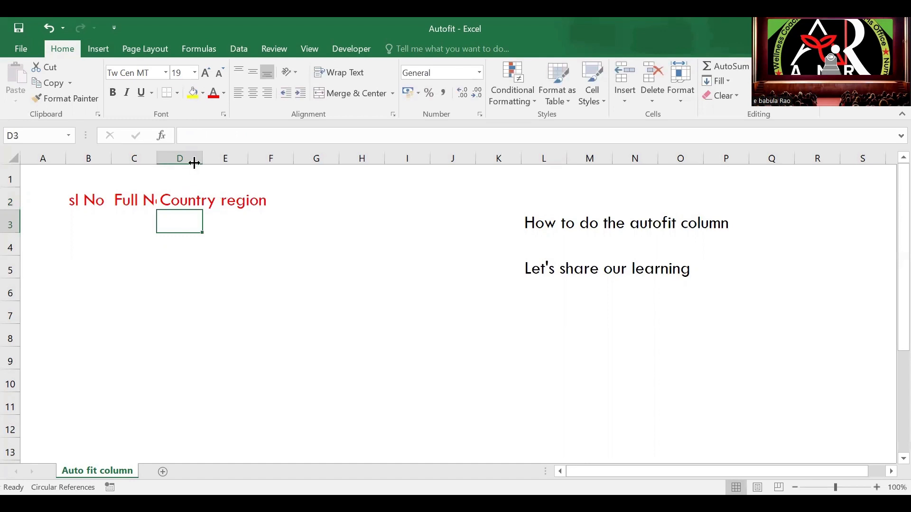
# - Widen columns C and D manually so the "Full Name" and "Country region" headers fit
pyautogui.moveTo(157, 162); pyautogui.dragTo(195, 162)
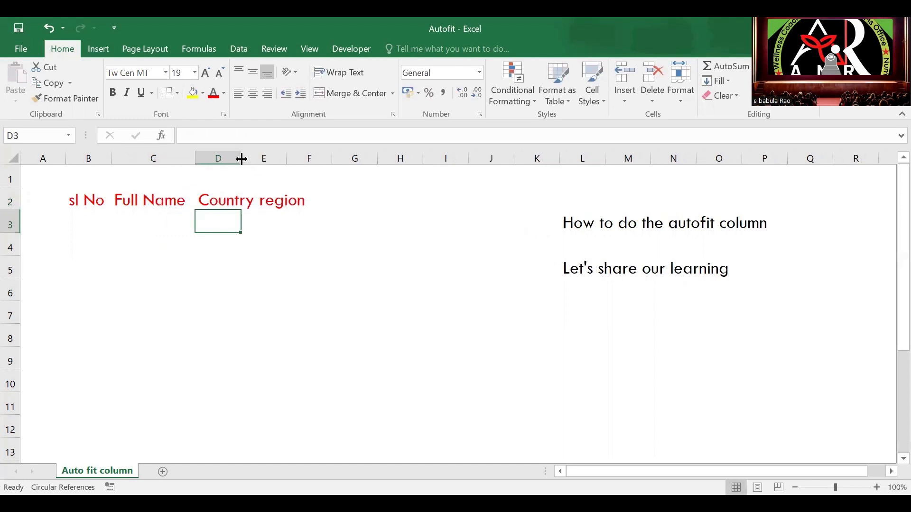
pyautogui.moveTo(310, 176); pyautogui.dragTo(314, 176)
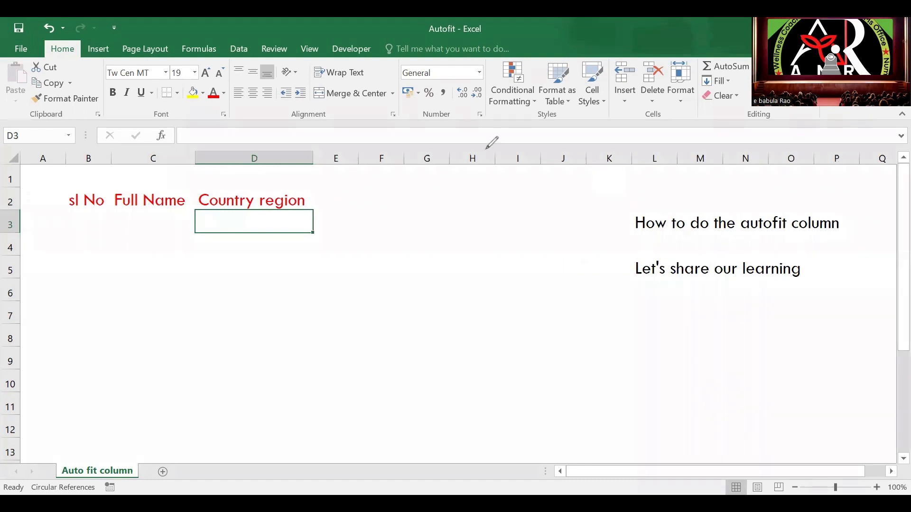
pyautogui.click(407, 137)
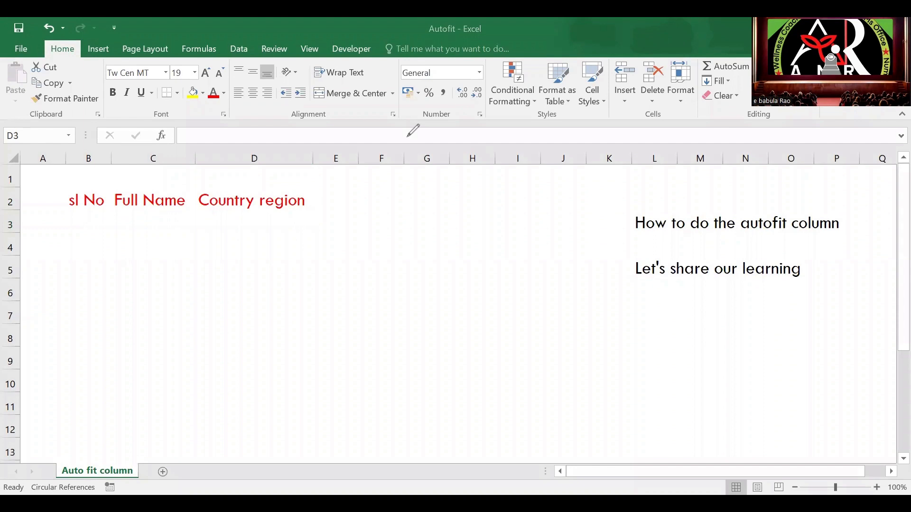
pyautogui.click(132, 246)
pyautogui.click(239, 262)
pyautogui.click(242, 331)
pyautogui.click(135, 343)
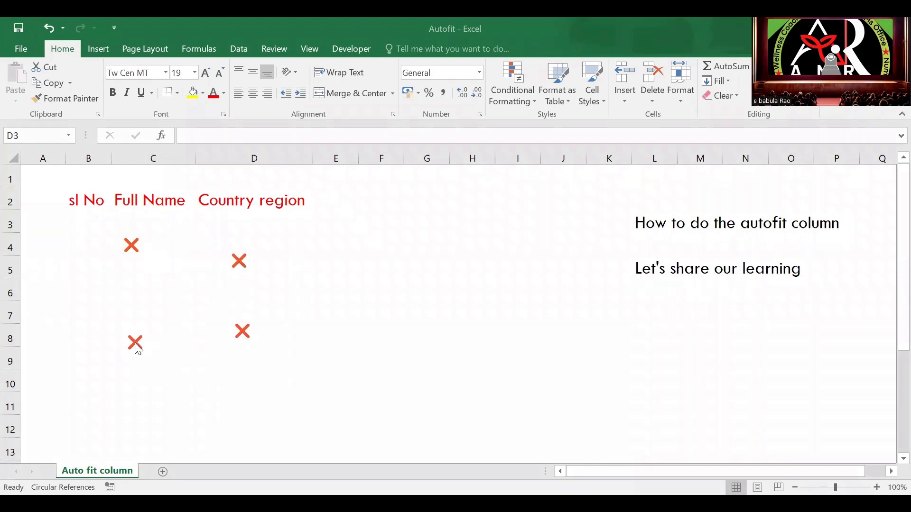
pyautogui.click(87, 160)
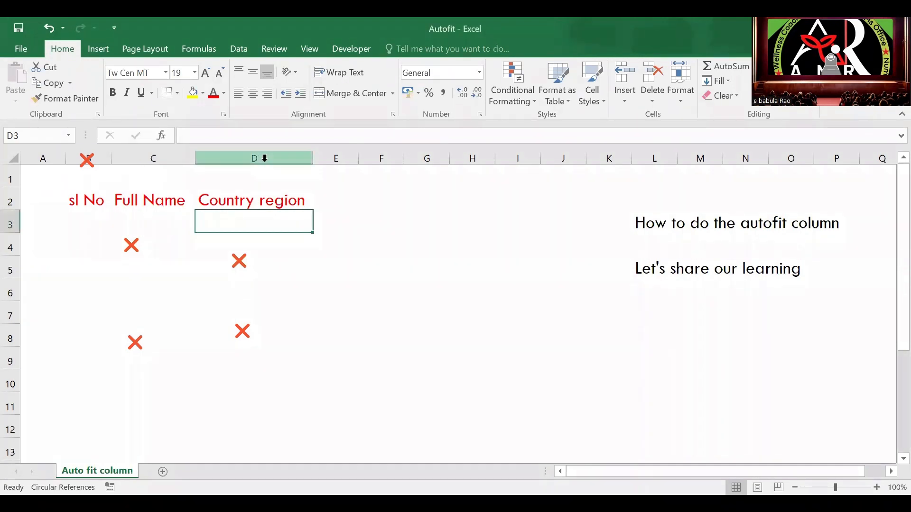
# - Clear the contents of columns B through D
pyautogui.moveTo(263, 160); pyautogui.dragTo(84, 169)
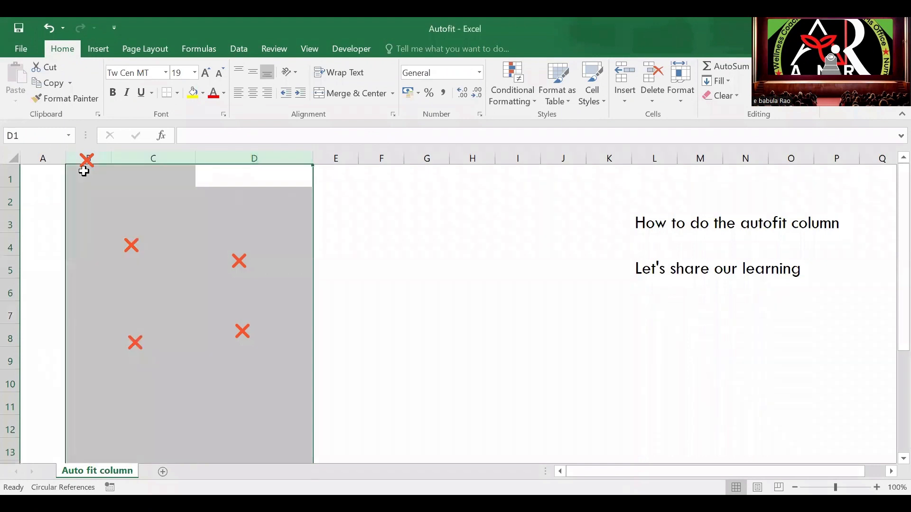
pyautogui.click(173, 237)
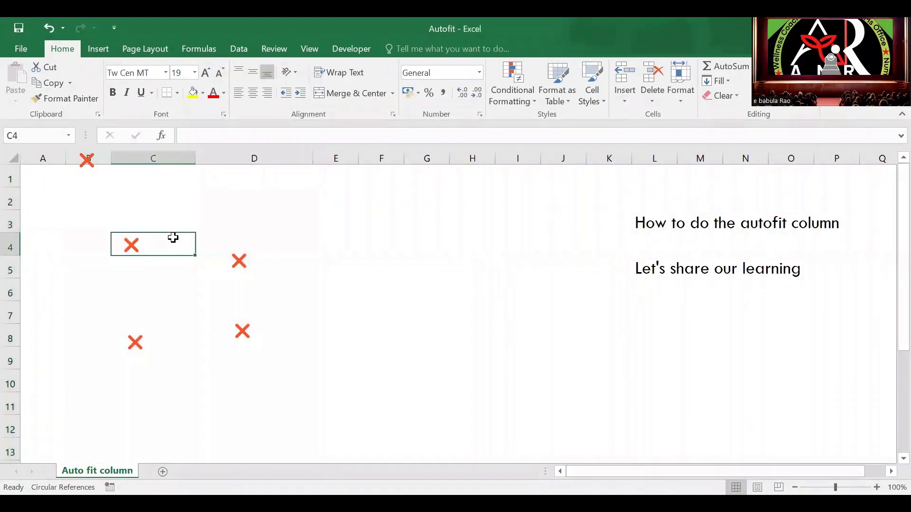
pyautogui.click(533, 63)
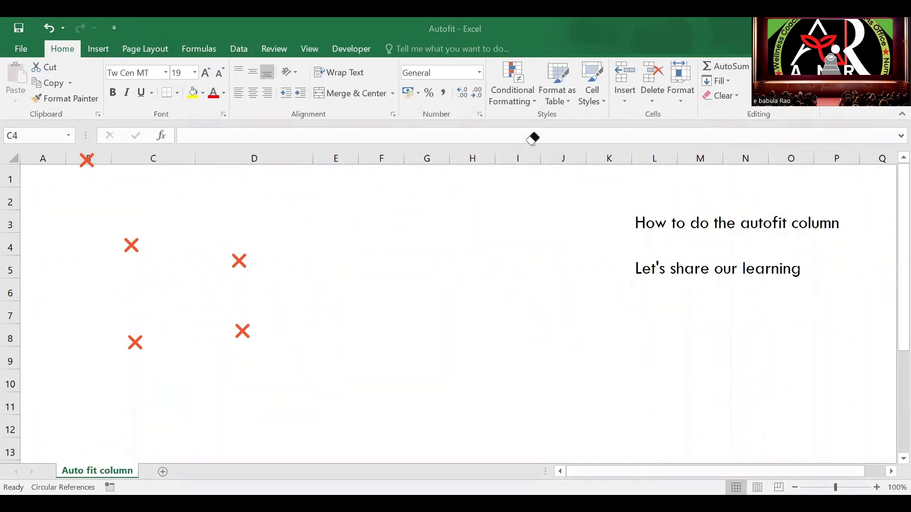
pyautogui.click(533, 139)
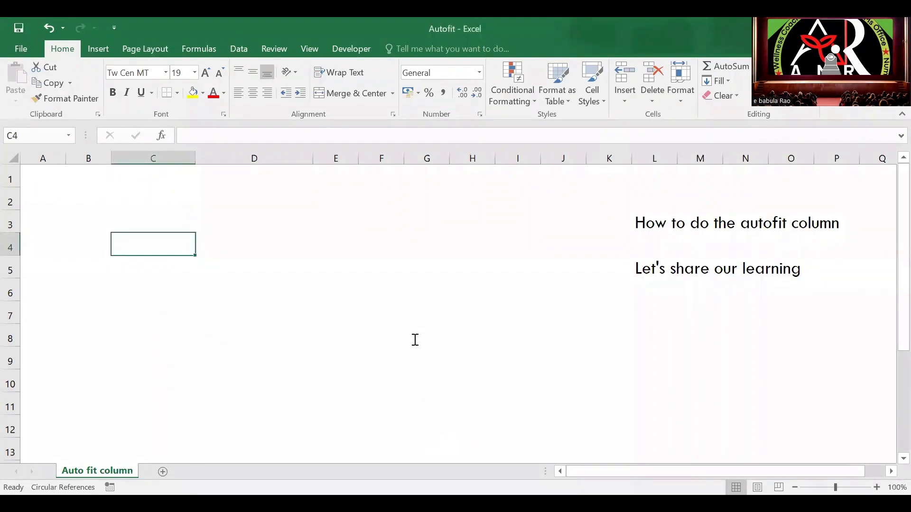
# - Enter the text "Lets see" in cell G8
pyautogui.click(415, 339)
pyautogui.write('Lets see')
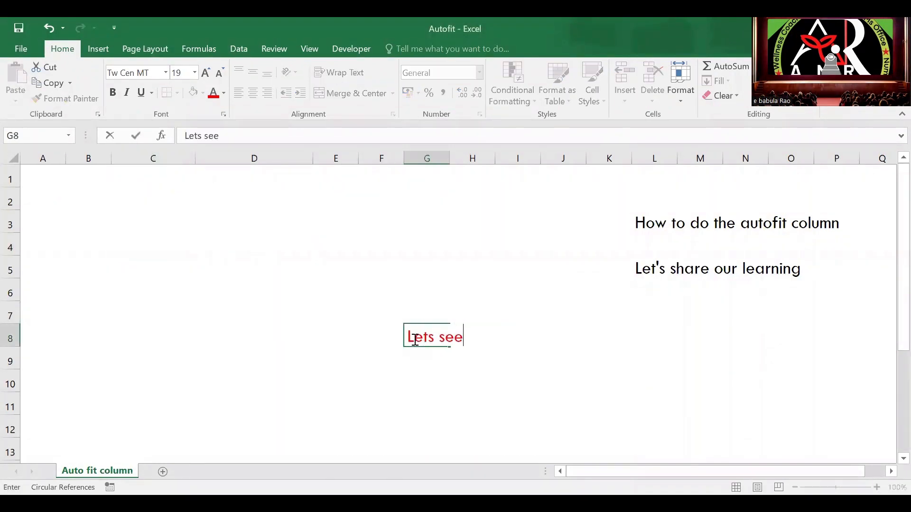
pyautogui.press('Return')
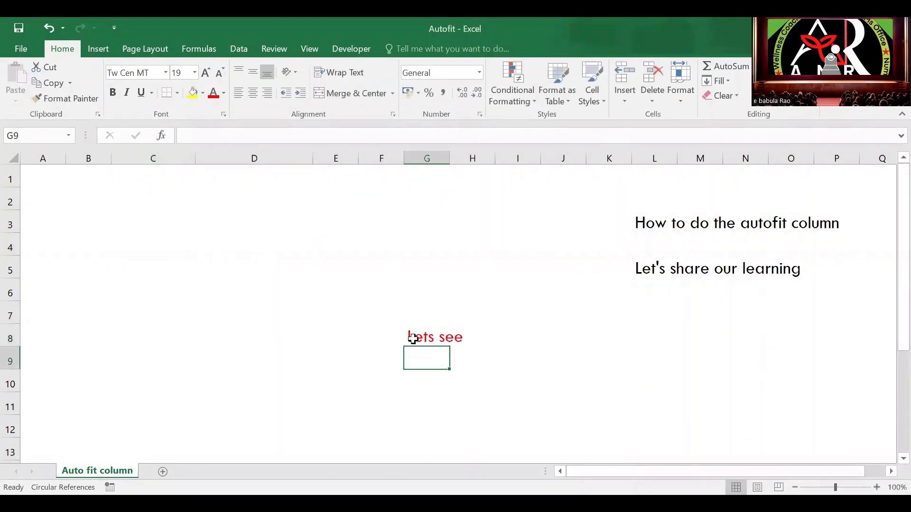
# - Open the code of the "Auto fit column" sheet and create its Worksheet_SelectionChange event procedure
pyautogui.rightClick(101, 467)
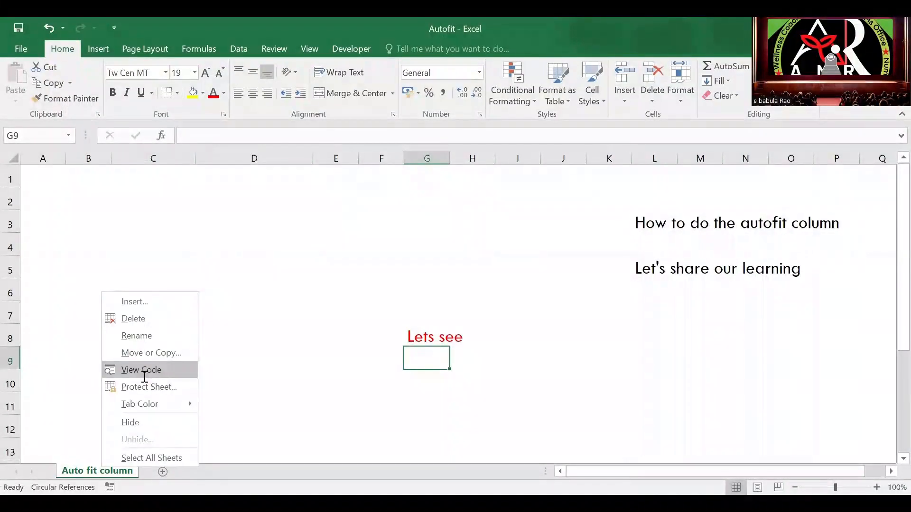
pyautogui.click(145, 377)
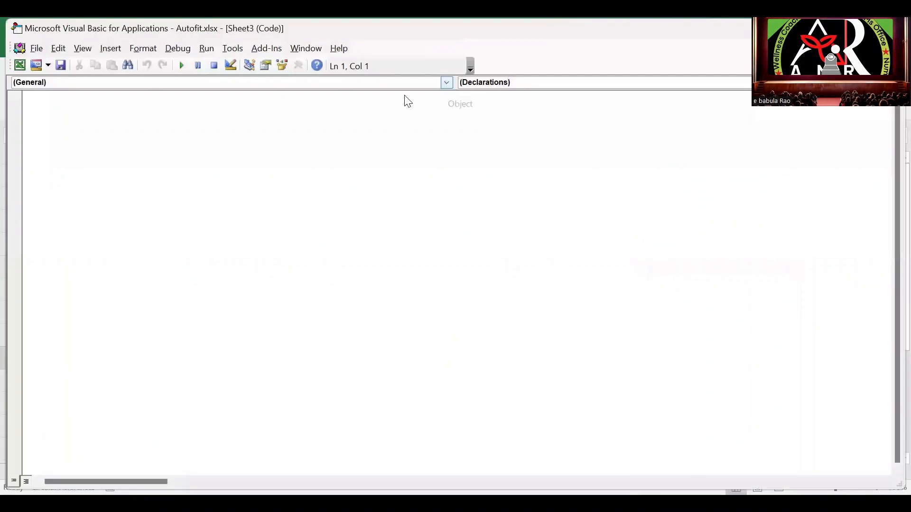
pyautogui.click(406, 83)
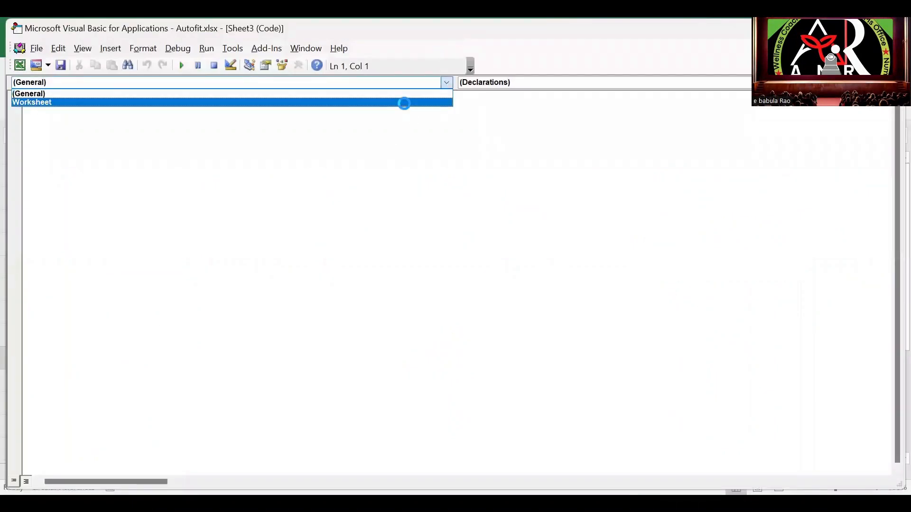
pyautogui.click(405, 103)
# - Write the line Cells.EntireColumn.AutoFit inside the Worksheet_SelectionChange procedure and return to the worksheet
pyautogui.write('Ce')
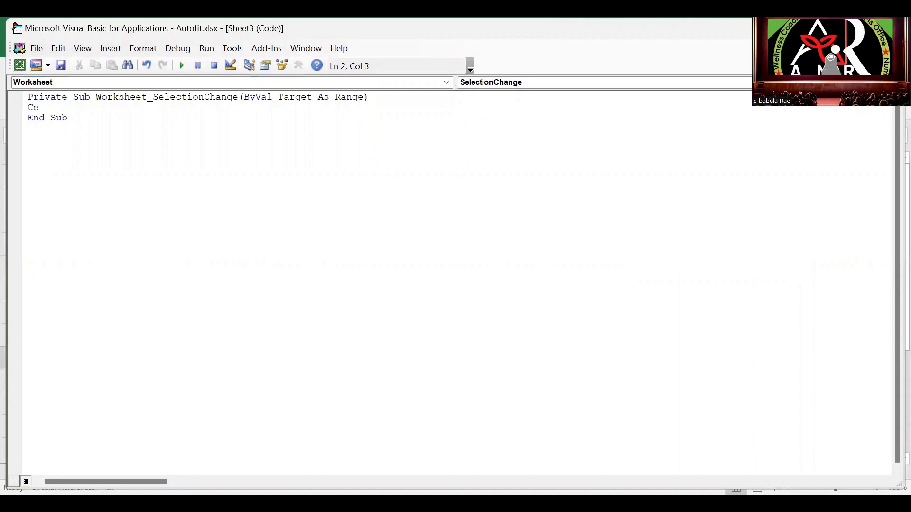
pyautogui.write('lls.entire')
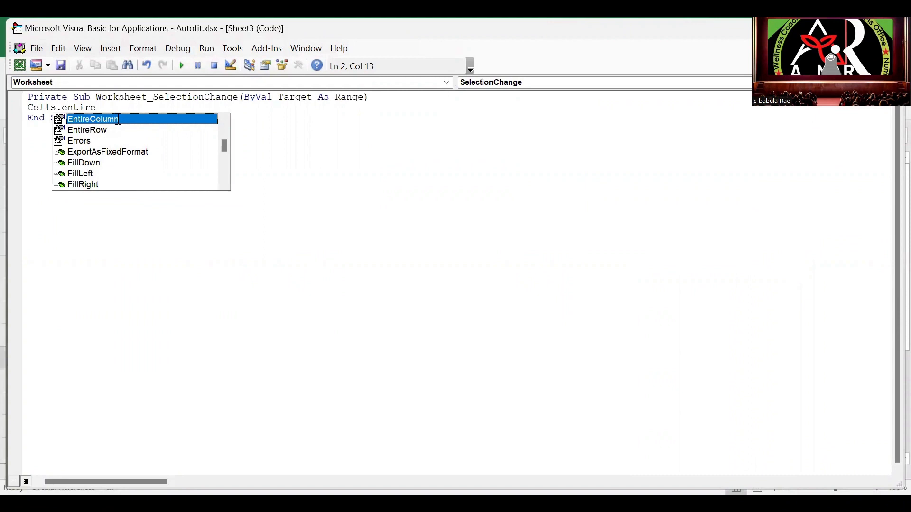
pyautogui.doubleClick(118, 119)
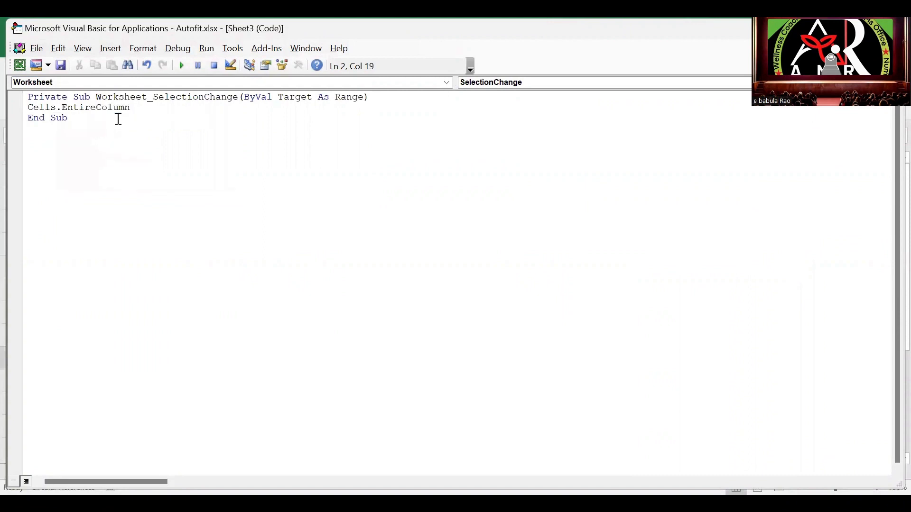
pyautogui.write('.autofi')
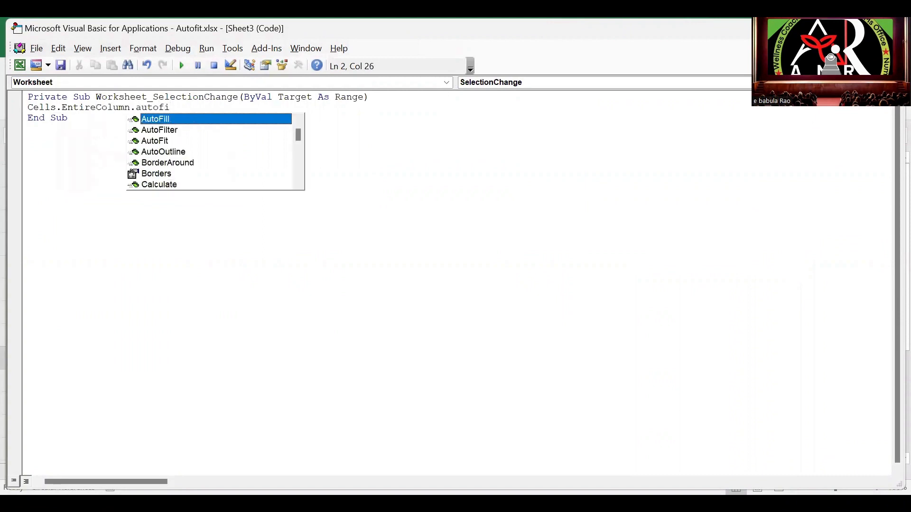
pyautogui.click(157, 142)
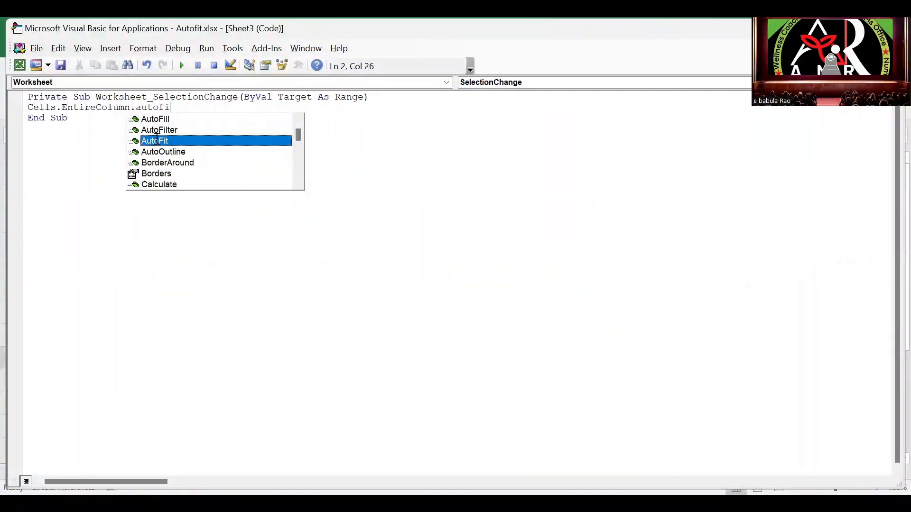
pyautogui.doubleClick(157, 140)
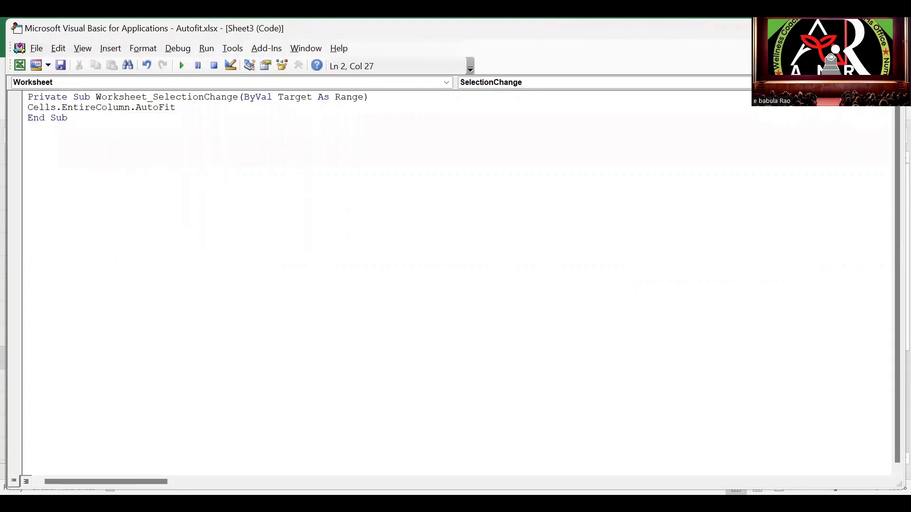
pyautogui.hotkey('alt', 'F11')
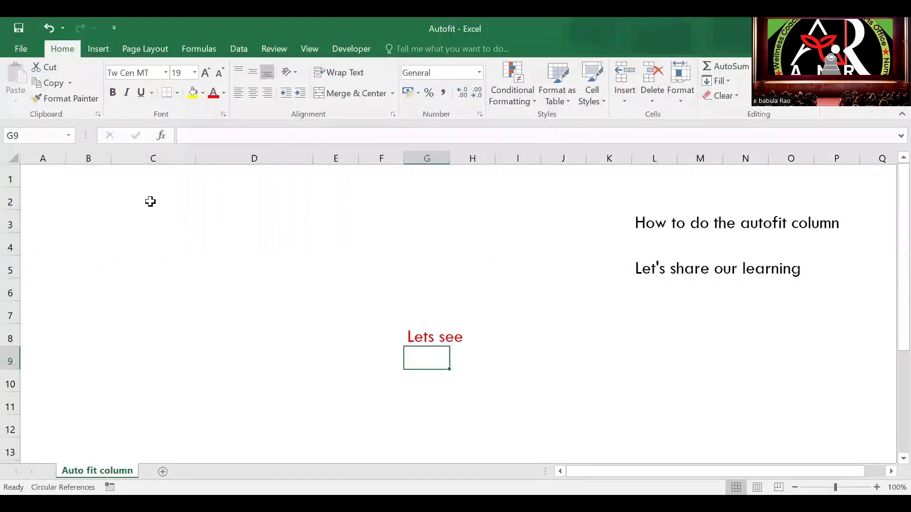
# - Apply thin outline and inside borders to the range B2:D8
pyautogui.click(92, 175)
pyautogui.press('Down')
pyautogui.hotkey('shift', 'Right')
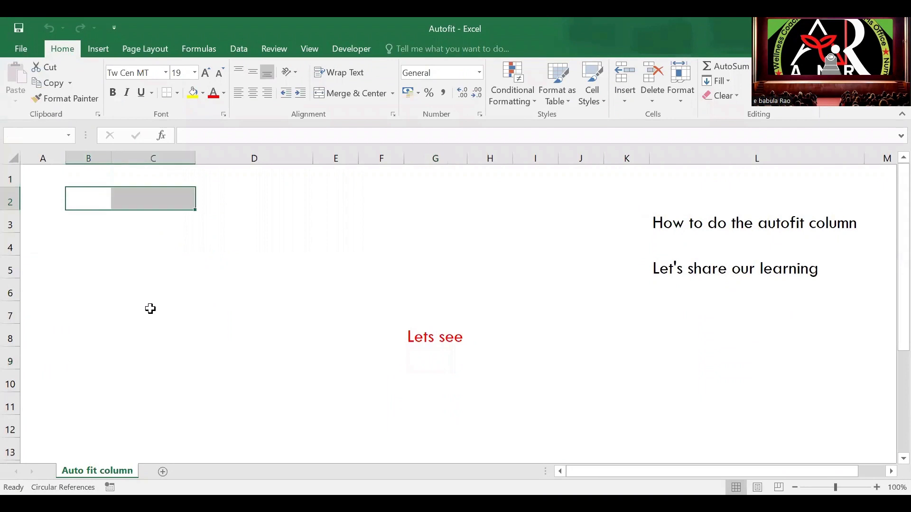
pyautogui.hotkey('shift', 'Right')
pyautogui.hotkey('shift', 'Right')
pyautogui.hotkey('shift', 'Left')
pyautogui.hotkey('shift', 'Down')
pyautogui.hotkey('shift', 'Down')
pyautogui.hotkey('shift', 'Down')
pyautogui.hotkey('shift', 'Down')
pyautogui.hotkey('shift', 'Down')
pyautogui.hotkey('shift', 'Down')
pyautogui.hotkey('shift', 'Down')
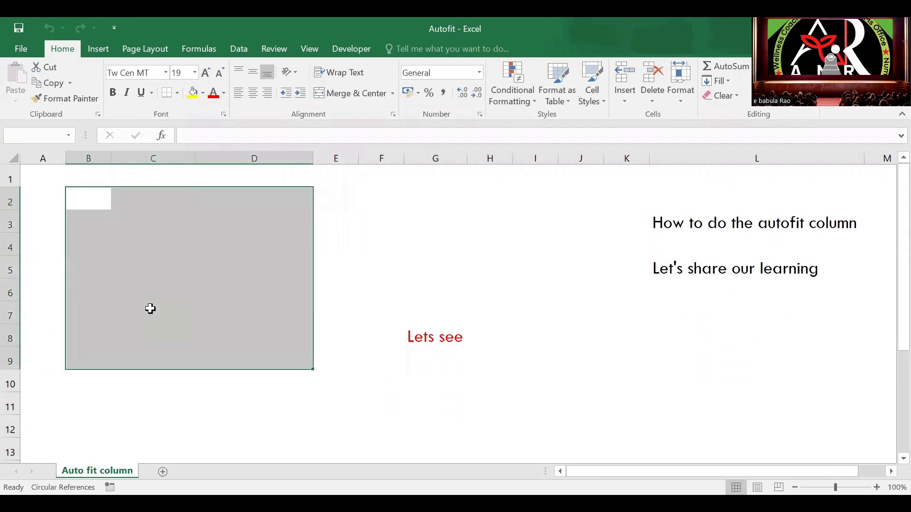
pyautogui.hotkey('shift', 'Up')
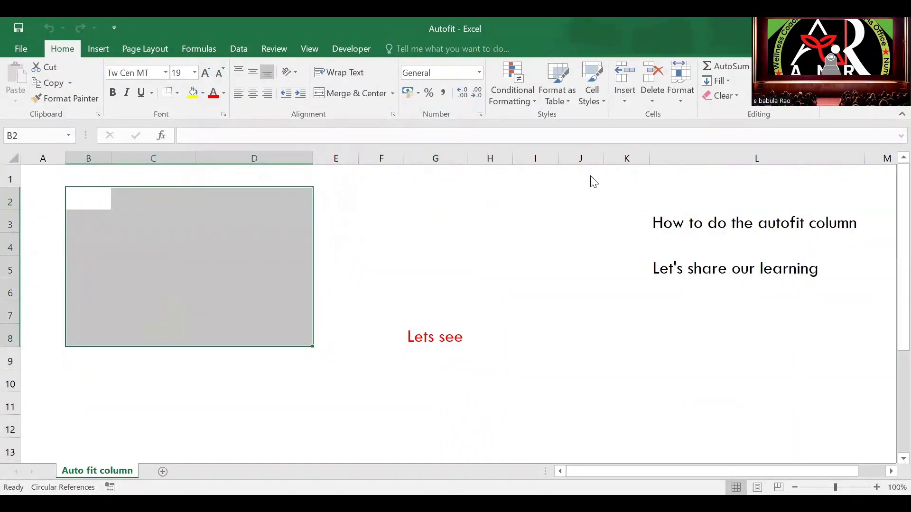
pyautogui.hotkey('ctrl', '1')
pyautogui.click(605, 206)
pyautogui.click(643, 204)
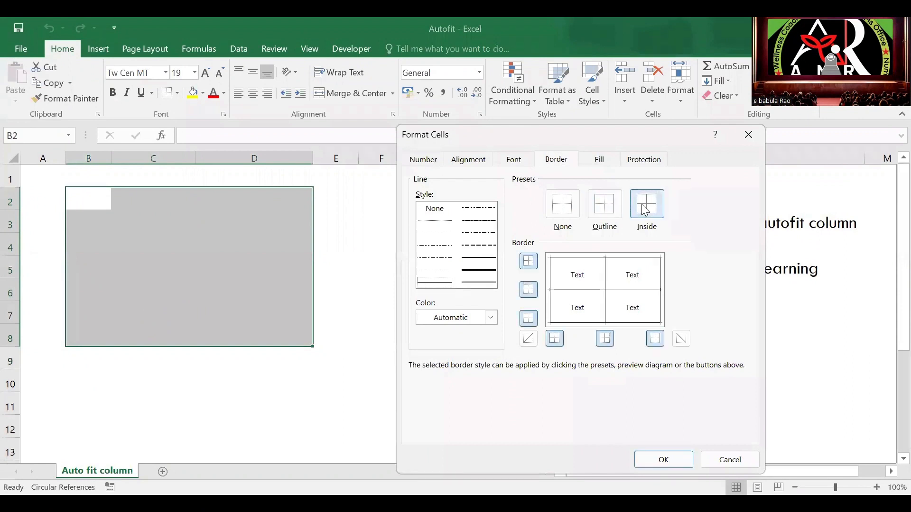
pyautogui.press('Return')
# - Format the table's header cells B2:D2 with bold red text
pyautogui.hotkey('shift', 'Right')
pyautogui.hotkey('shift', 'Right')
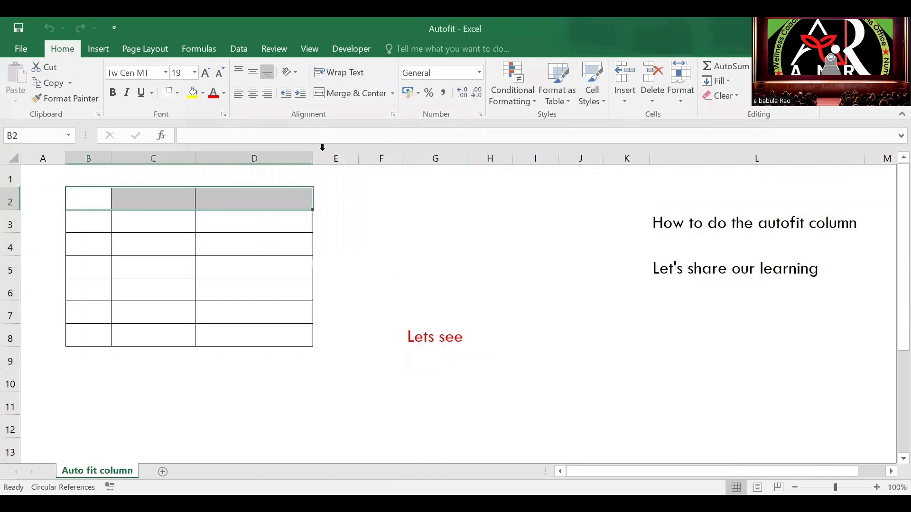
pyautogui.click(213, 97)
pyautogui.hotkey('shift', 'Left')
pyautogui.hotkey('shift', 'Left')
# - Enter the table headers Sl No in B2, Full name with surname in C2 and Country Regions in D2
pyautogui.write('Sl')
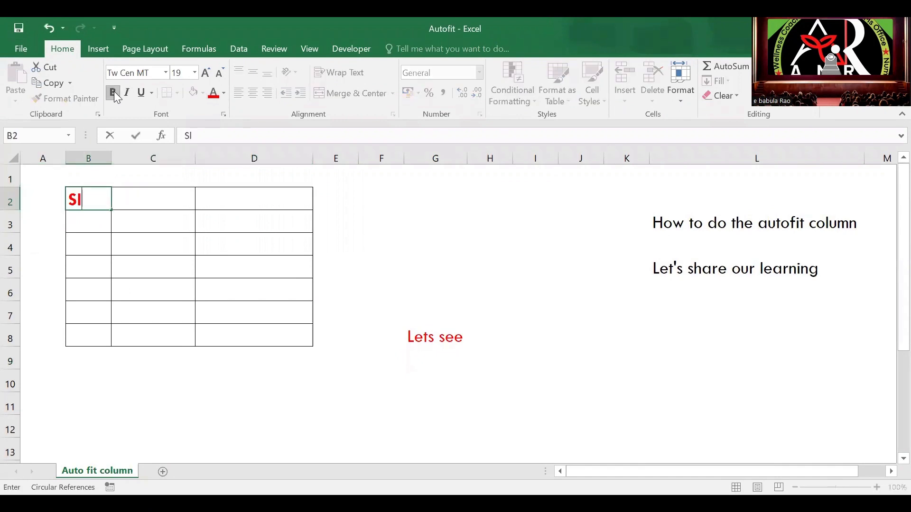
pyautogui.write(' No')
pyautogui.press('Tab')
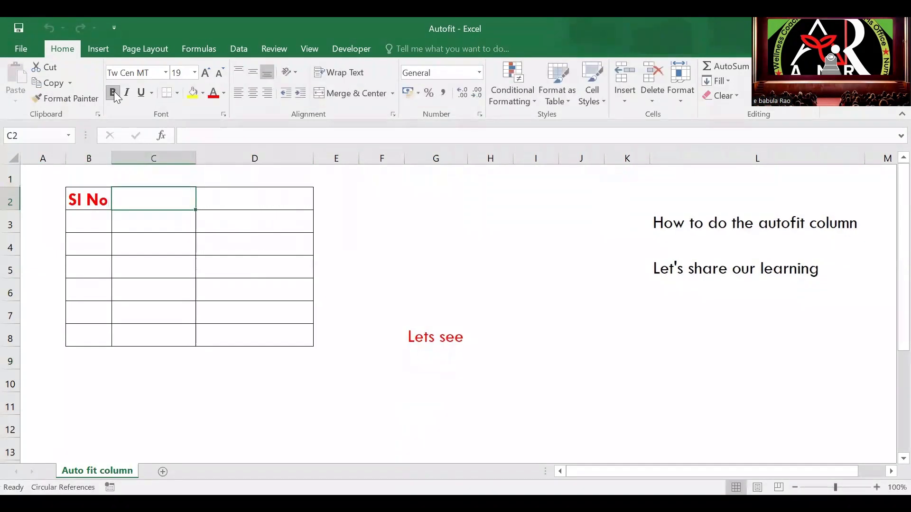
pyautogui.write('Full na')
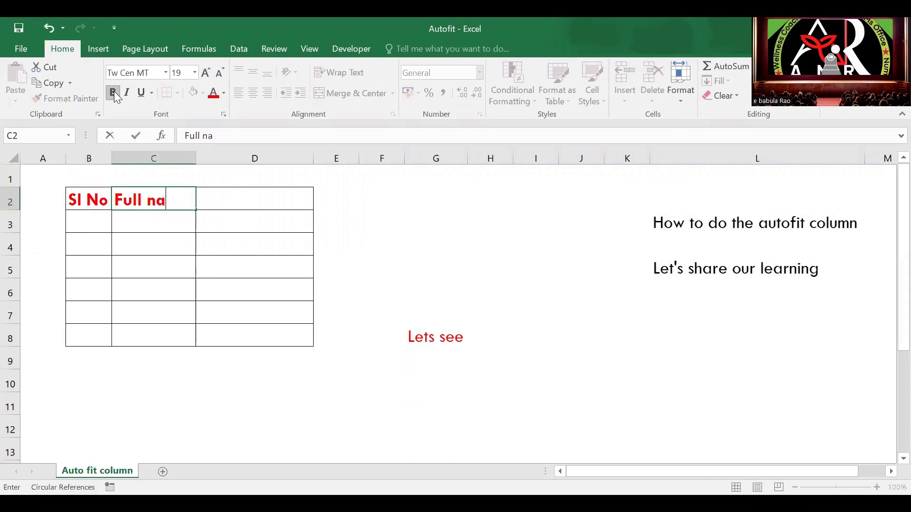
pyautogui.write('me wi')
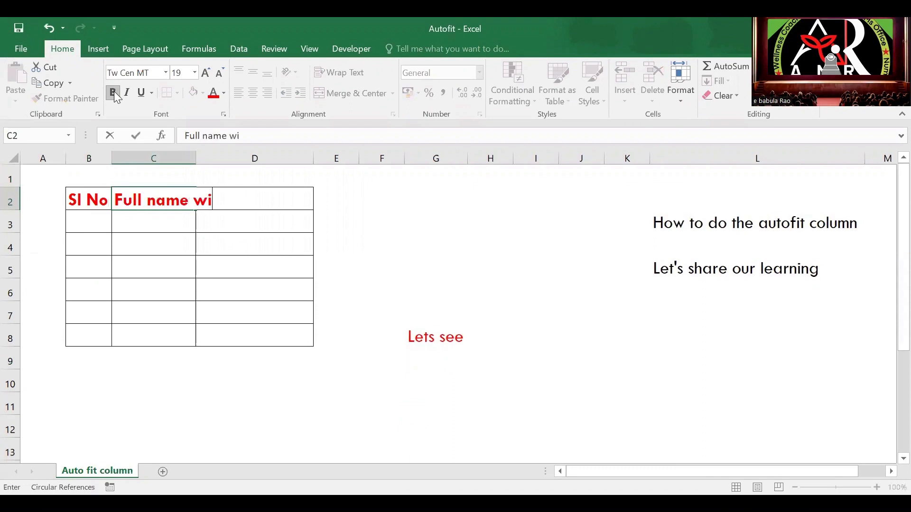
pyautogui.write('th surname')
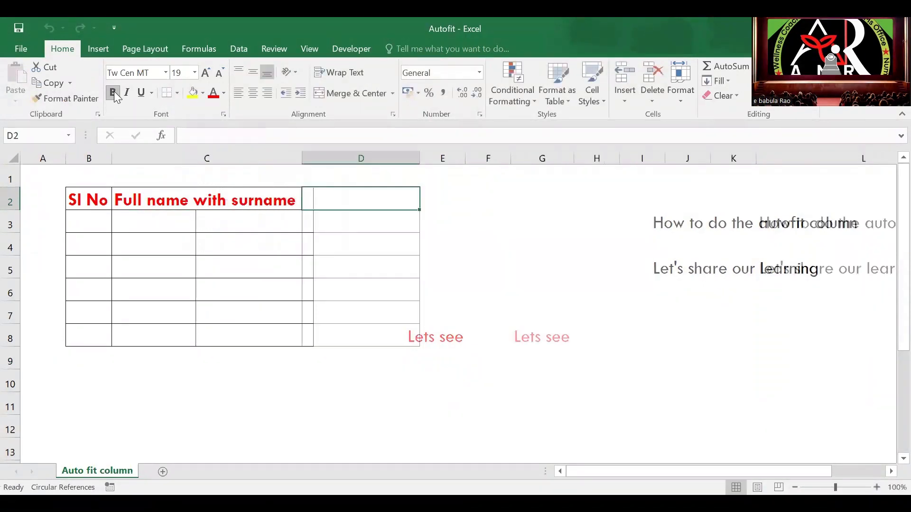
pyautogui.write('c')
pyautogui.press('BackSpace')
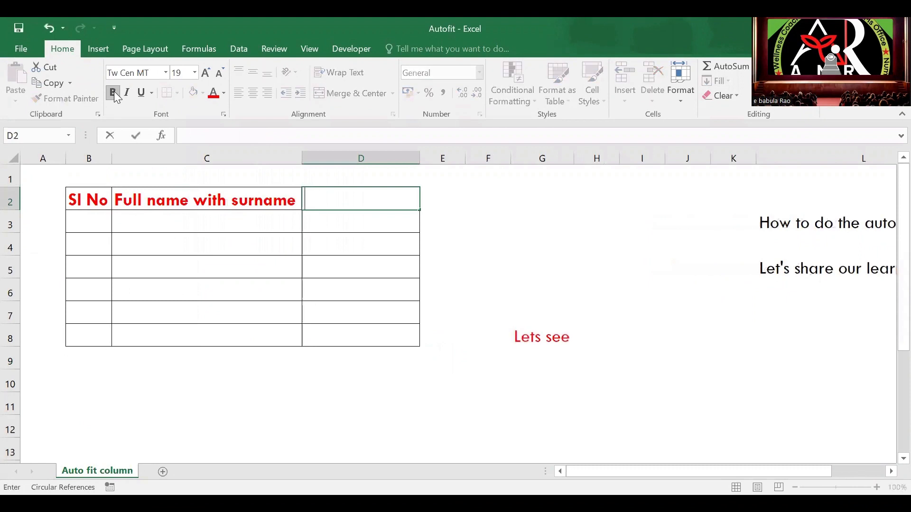
pyautogui.write('Country Regi')
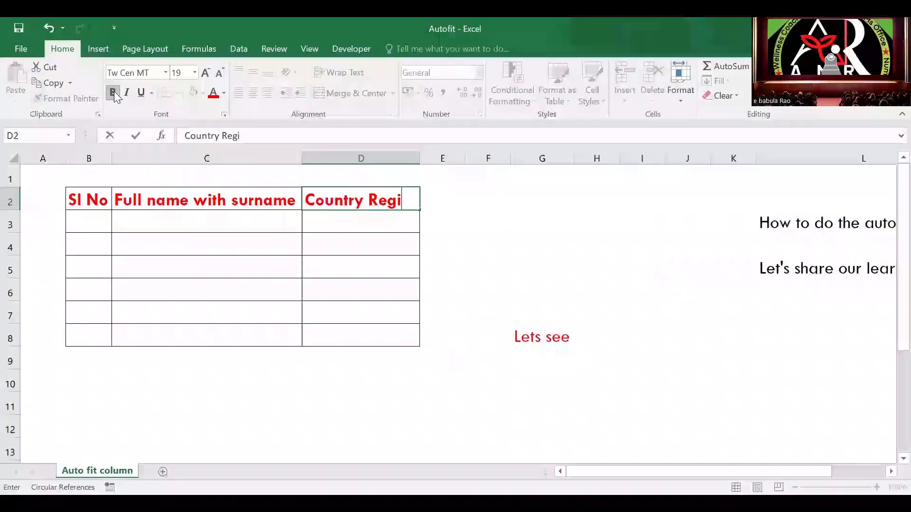
pyautogui.write('ons')
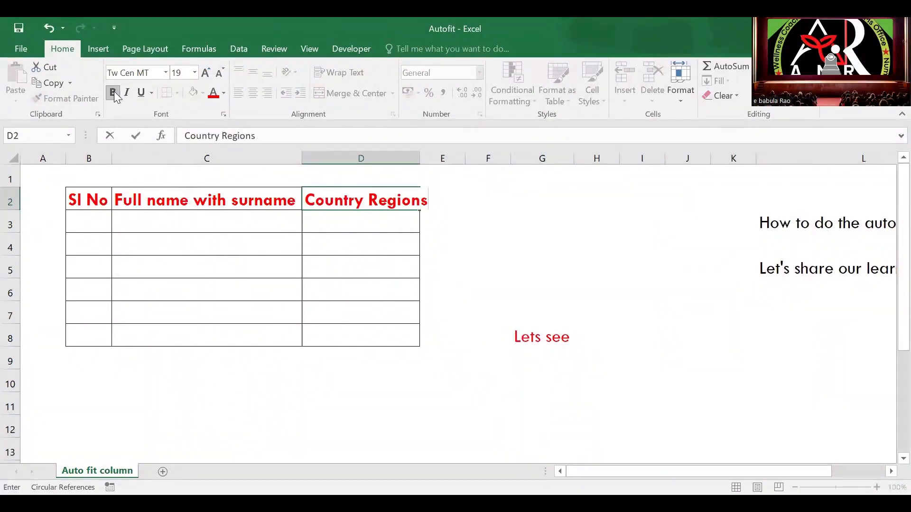
pyautogui.press('Return')
# - Number the table rows 1 to 5 in cells B3:B7 of the Sl No column
pyautogui.press('Left')
pyautogui.press('Left')
pyautogui.write('1')
pyautogui.press('Return')
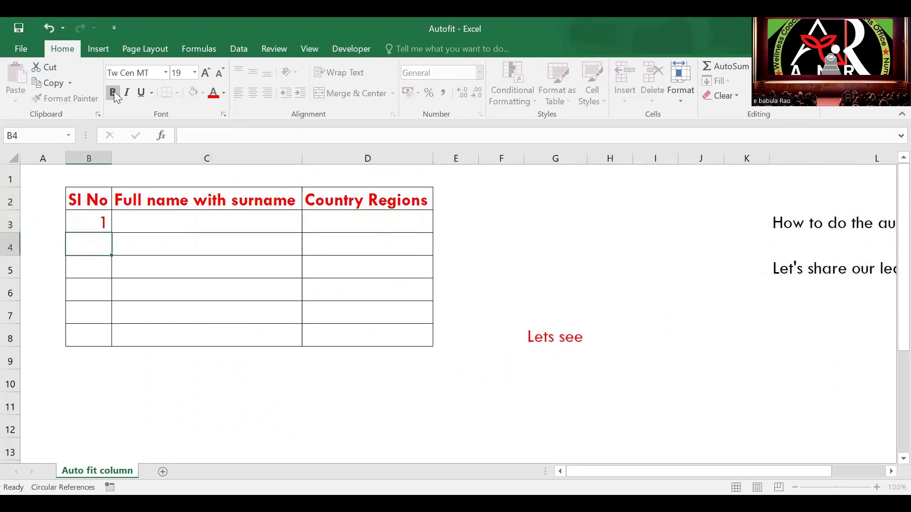
pyautogui.write('2')
pyautogui.press('Return')
pyautogui.write('3')
pyautogui.press('Return')
pyautogui.write('4')
pyautogui.press('Return')
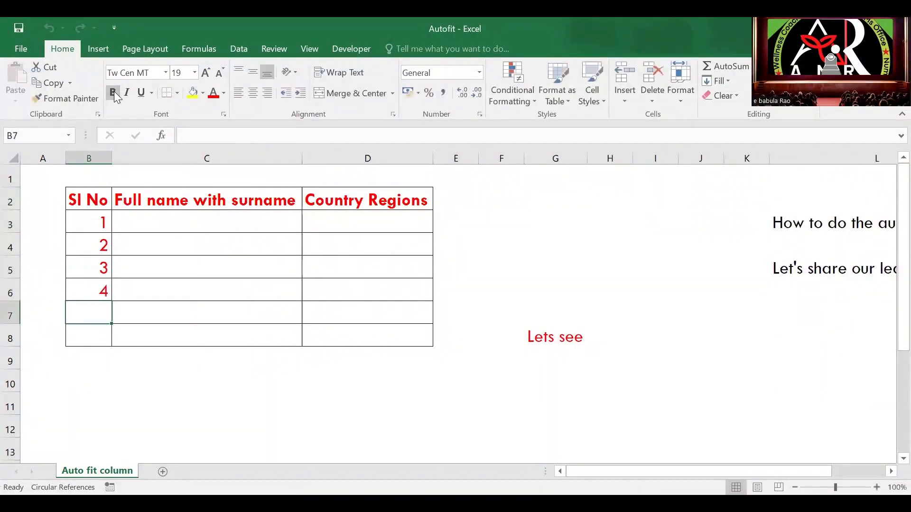
pyautogui.write('5')
pyautogui.press('Return')
# - Fill the first table row with the person's full name in C3 and India in D3
pyautogui.press('Up')
pyautogui.press('Right')
pyautogui.press('Up')
pyautogui.press('Up')
pyautogui.press('Up')
pyautogui.press('Up')
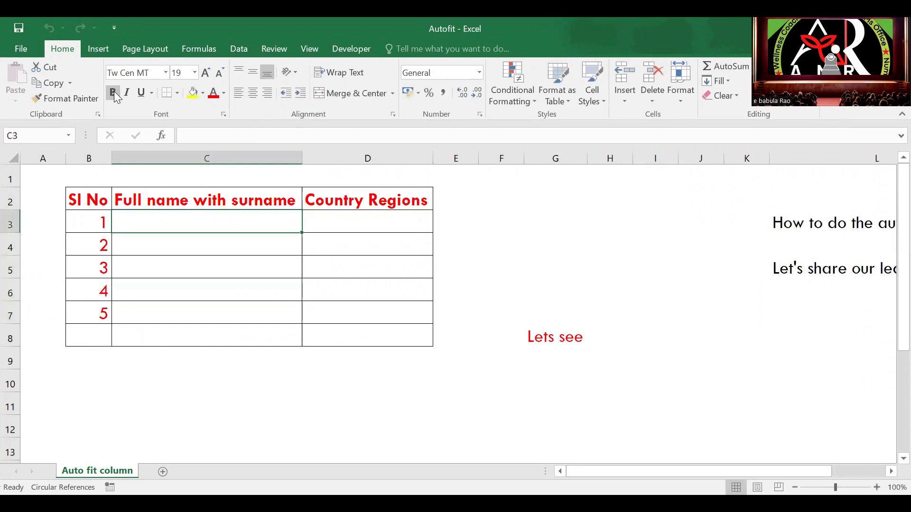
pyautogui.write('Rajesh kum')
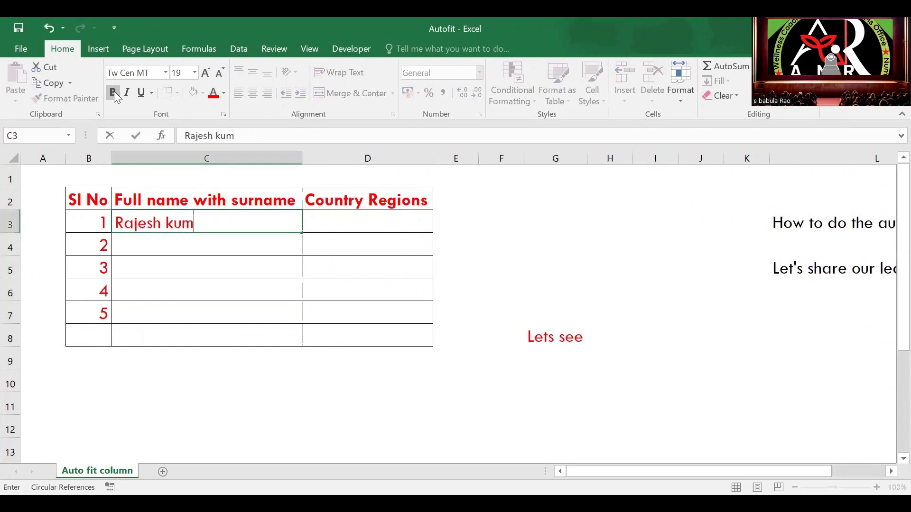
pyautogui.write('ary Chaun')
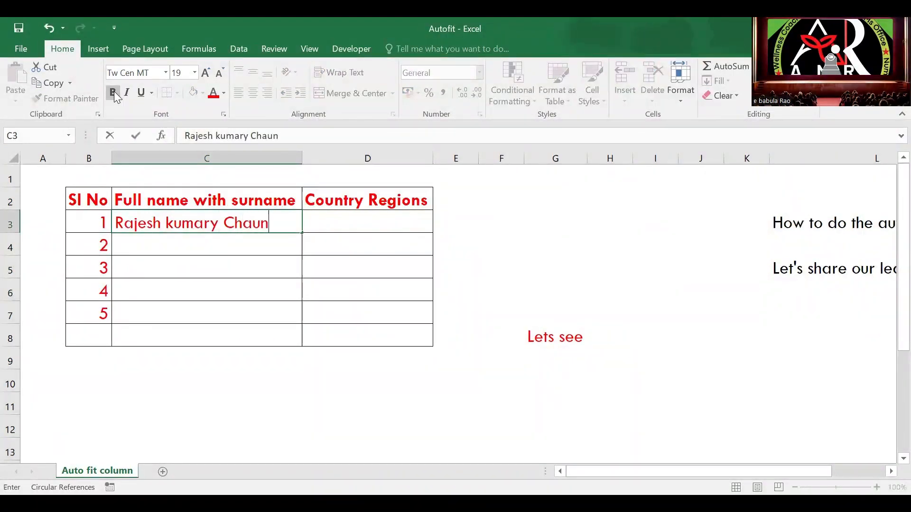
pyautogui.write('dary')
pyautogui.press('Tab')
pyautogui.write('K')
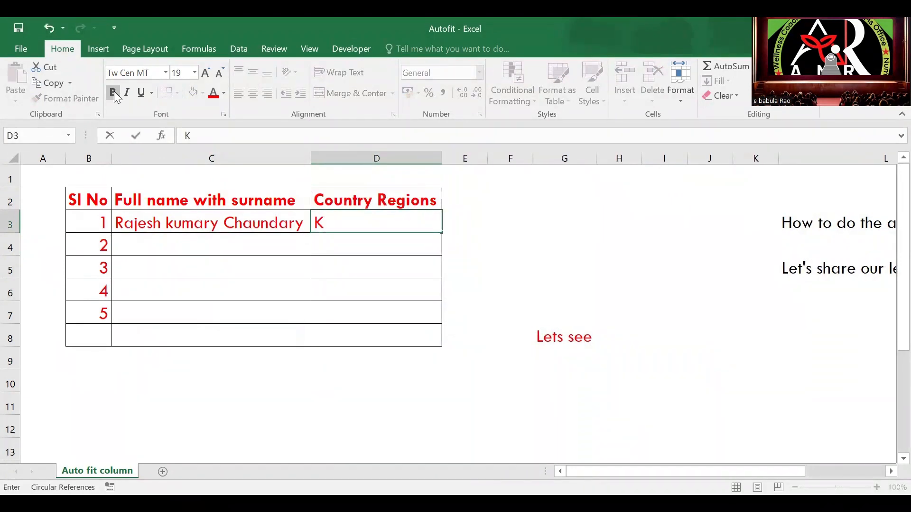
pyautogui.press('BackSpace')
pyautogui.write('India')
pyautogui.hotkey('ctrl', 'Return')
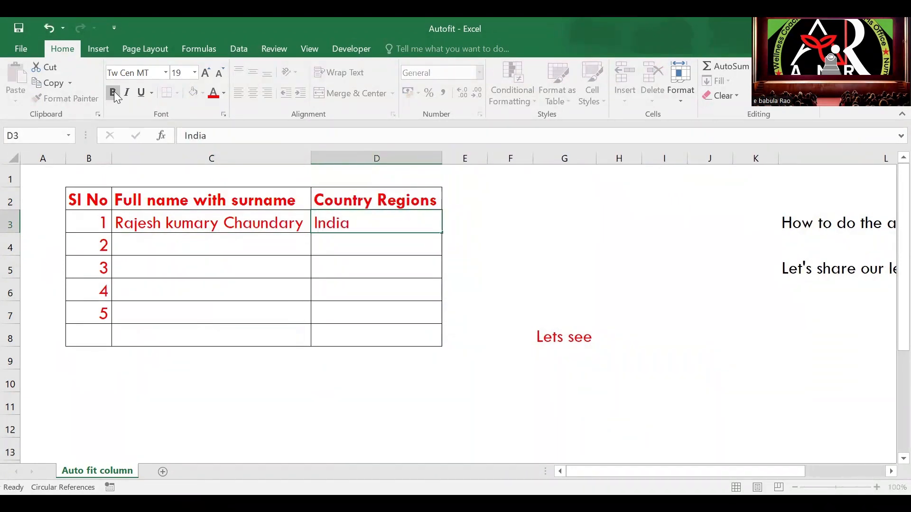
pyautogui.press('Return')
# - Fill the second table row with the person's full name in C4 and Bangladesh in D4
pyautogui.press('Left')
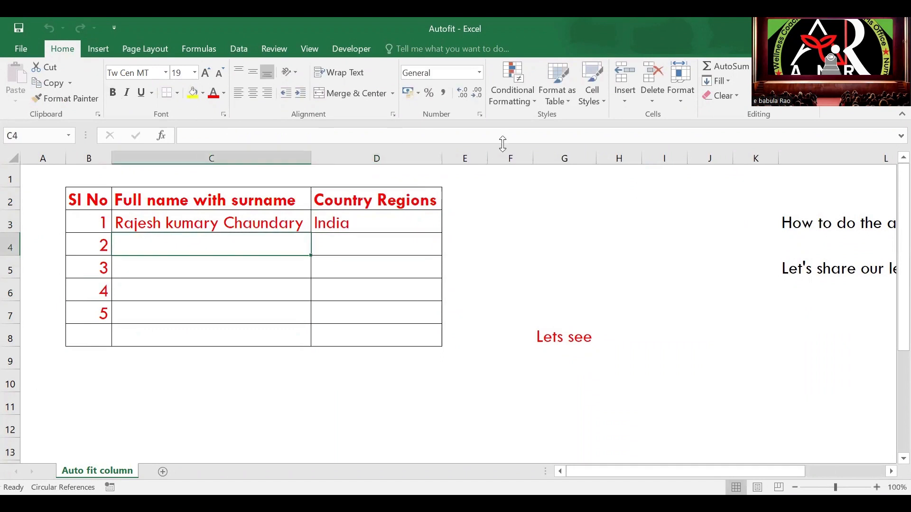
pyautogui.write('Shk')
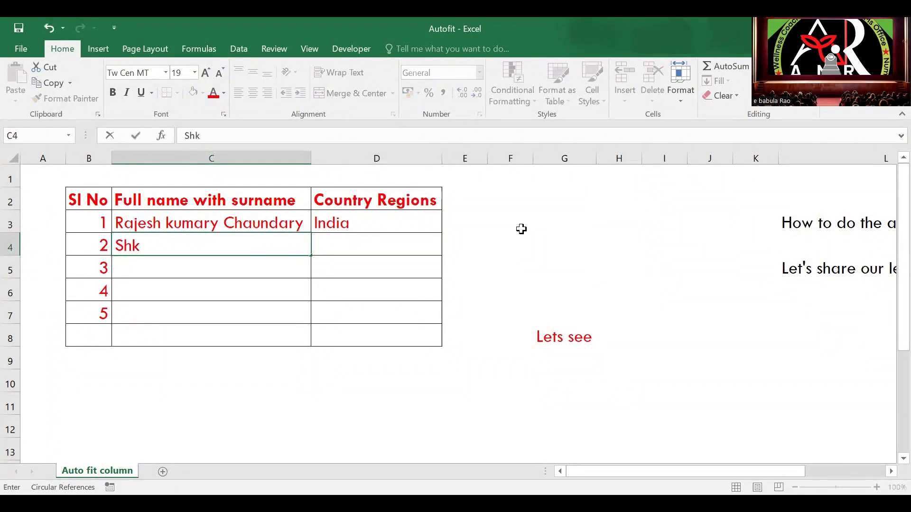
pyautogui.write(' Haseen')
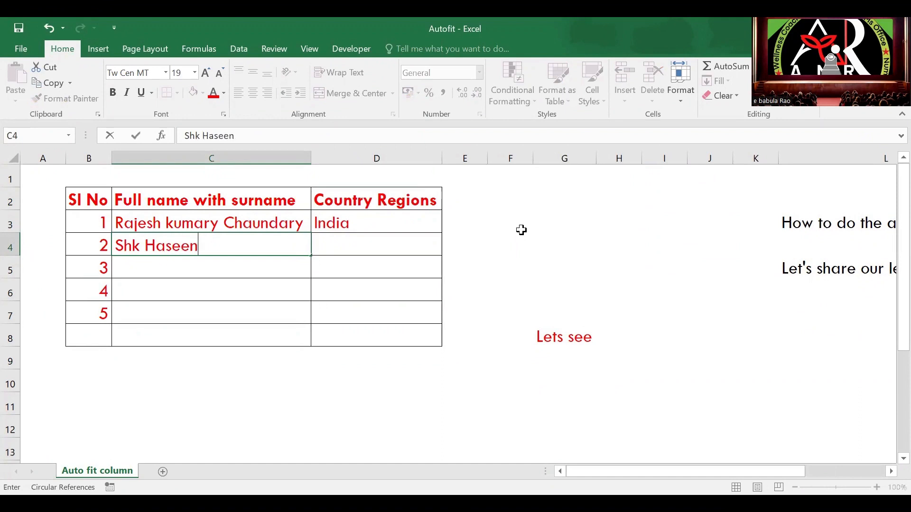
pyautogui.write('a Malik B')
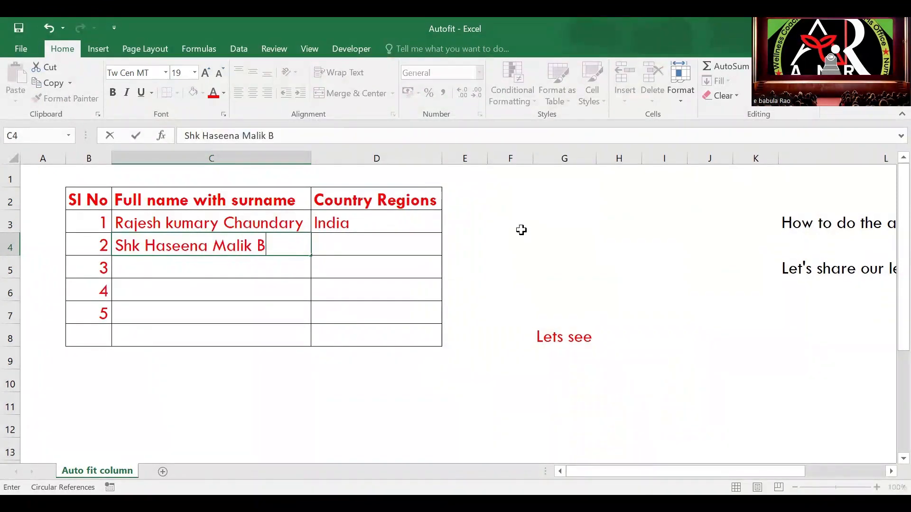
pyautogui.write('egum')
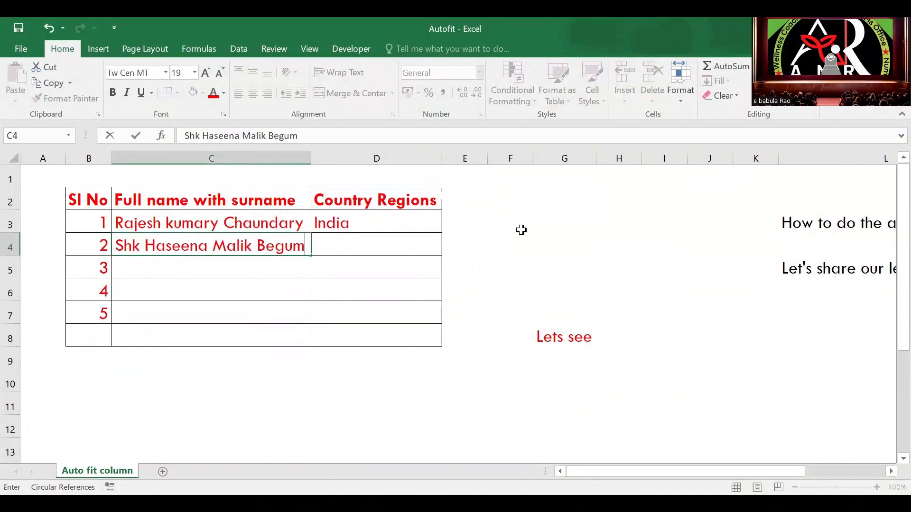
pyautogui.write(' Sharif')
pyautogui.press('Tab')
pyautogui.write('Bangladesh')
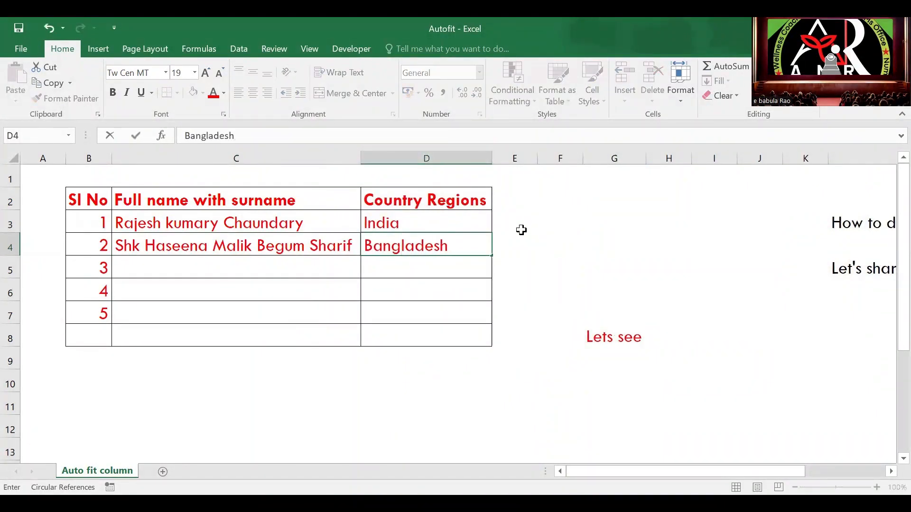
pyautogui.press('Return')
# - Enter the third person's long full name with surname in C5
pyautogui.press('Left')
pyautogui.write('Pet')
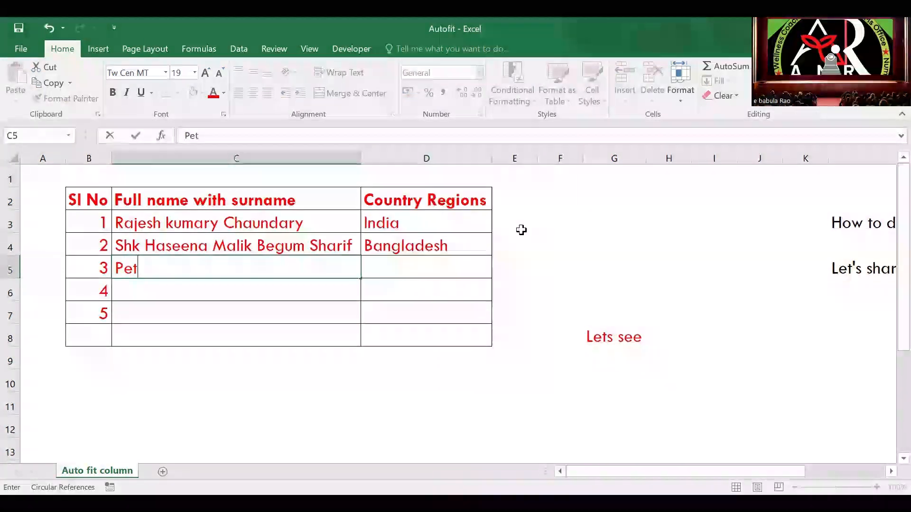
pyautogui.write('er')
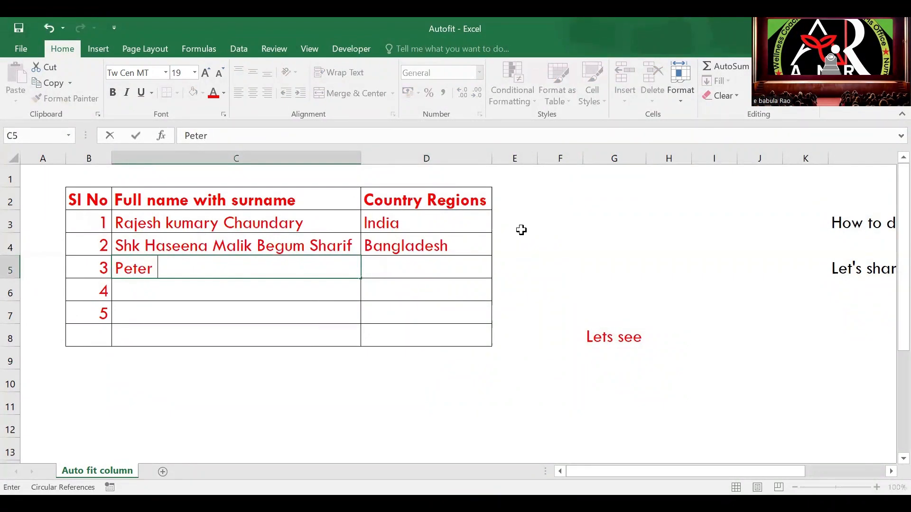
pyautogui.write(' Fernadis')
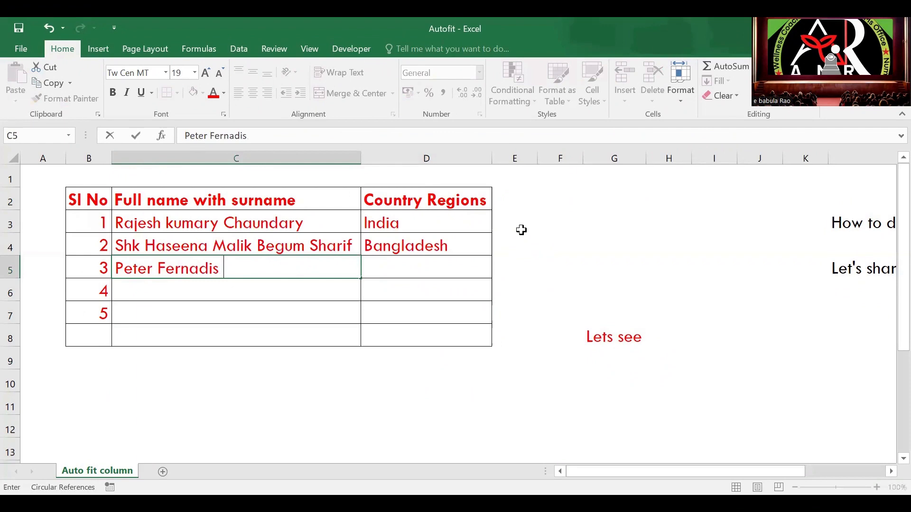
pyautogui.write(' rok')
pyautogui.press('BackSpace')
pyautogui.press('BackSpace')
pyautogui.press('BackSpace')
pyautogui.write('Rockstar')
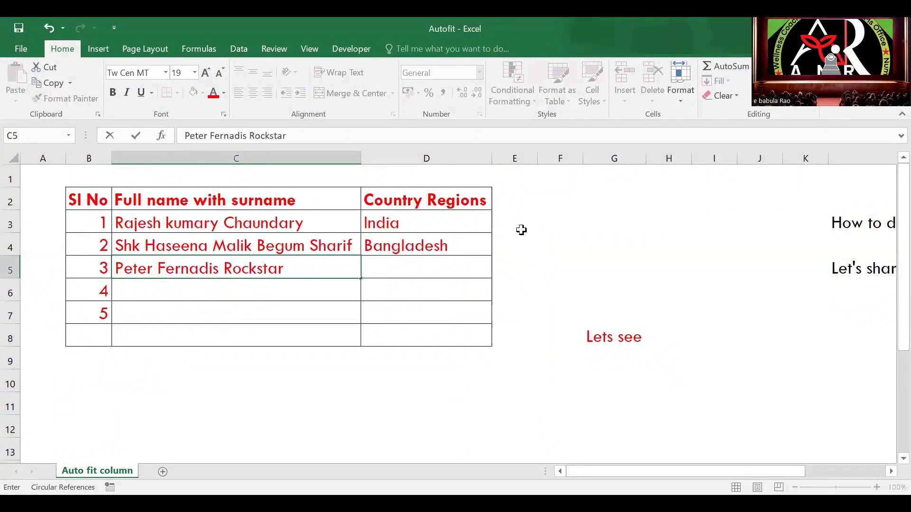
pyautogui.write(' Stenestpon')
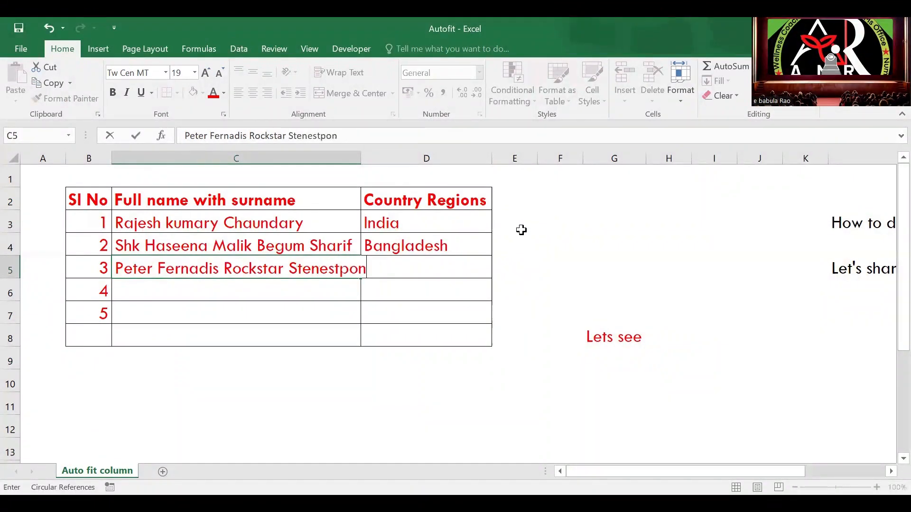
pyautogui.press('Tab')
# - Enter United States of America in D5 as the third person's country
pyautogui.write('Un')
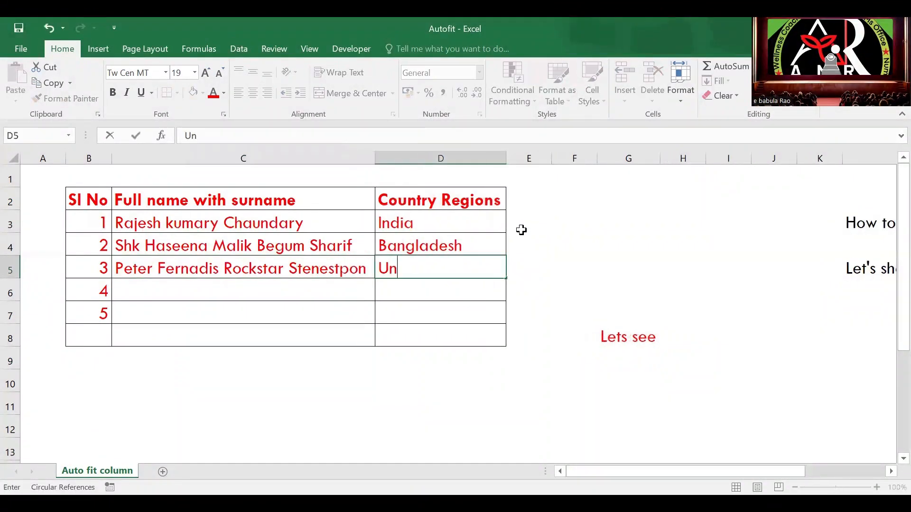
pyautogui.write('ited States')
pyautogui.press('BackSpace')
pyautogui.write('Sta')
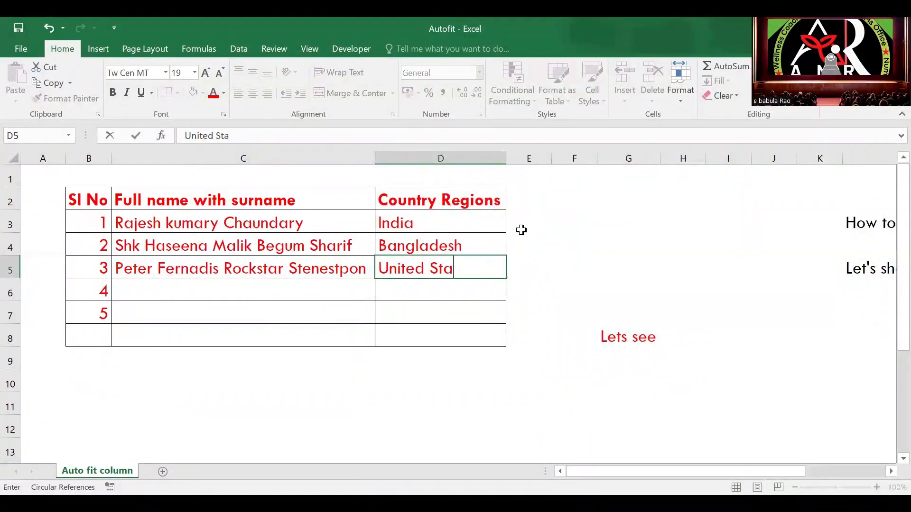
pyautogui.write('tes of America')
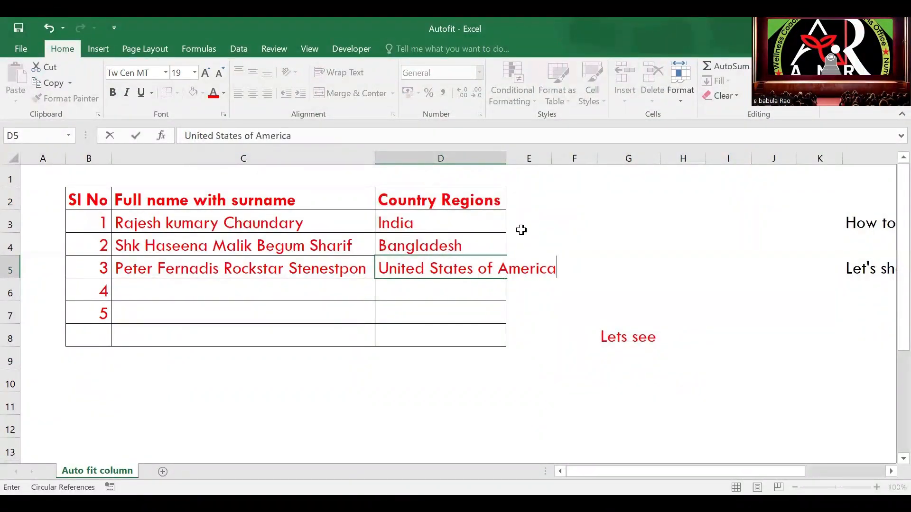
pyautogui.press('Return')
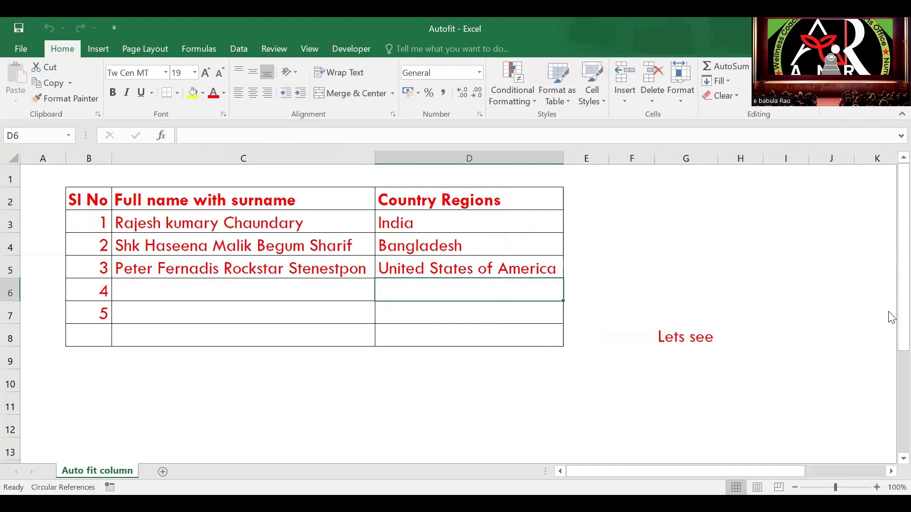
# - Enter the text OK in cell C10 below the table
pyautogui.click(261, 391)
pyautogui.write('OK')
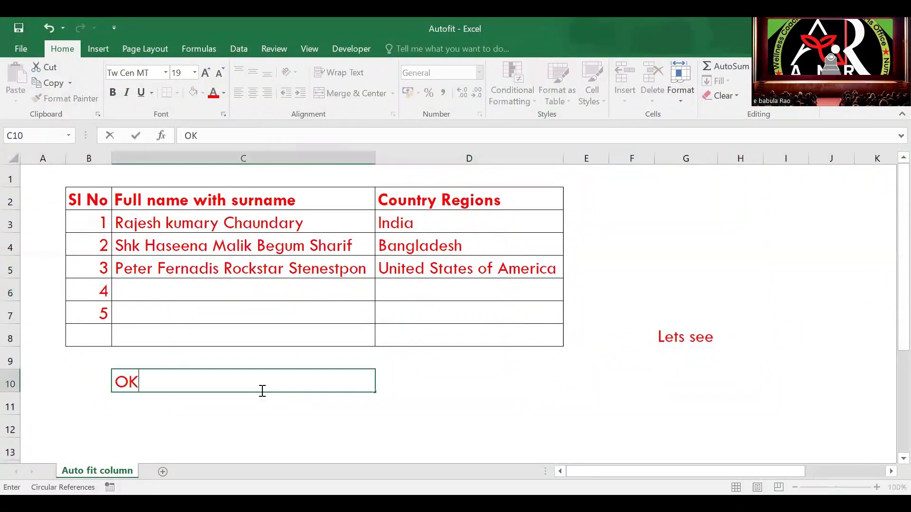
pyautogui.press('Return')
# - Enter the text "IF you learn , please subcribe my youtube channel and" in cell C11
pyautogui.write('if')
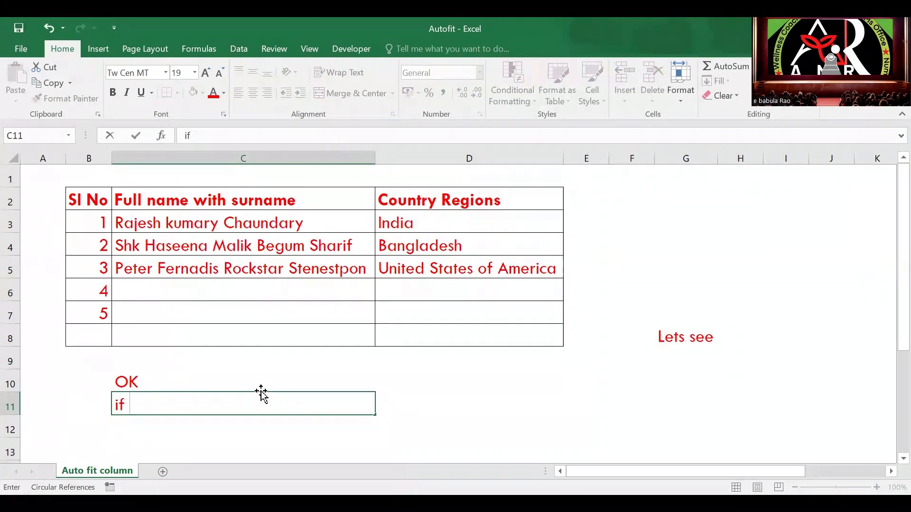
pyautogui.press('BackSpace')
pyautogui.press('BackSpace')
pyautogui.write('you learn ')
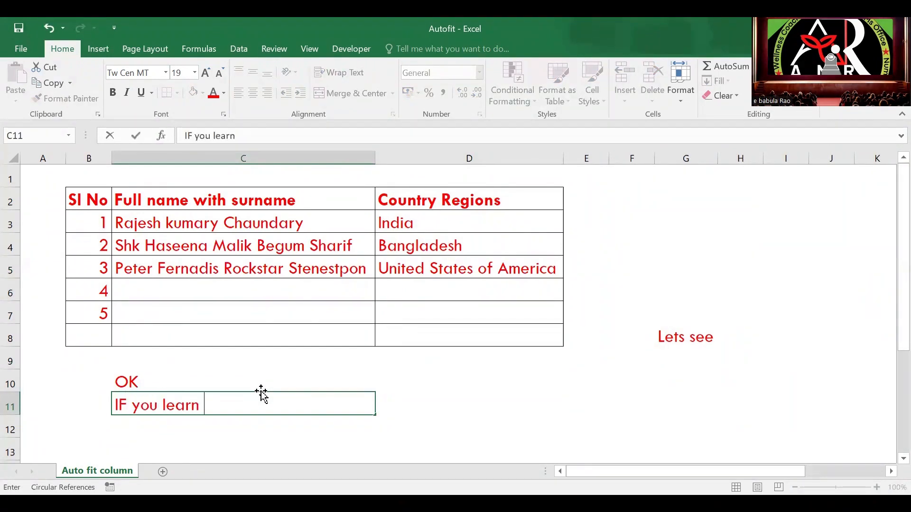
pyautogui.write('and')
pyautogui.press('BackSpace')
pyautogui.press('BackSpace')
pyautogui.press('BackSpace')
pyautogui.write(', please ')
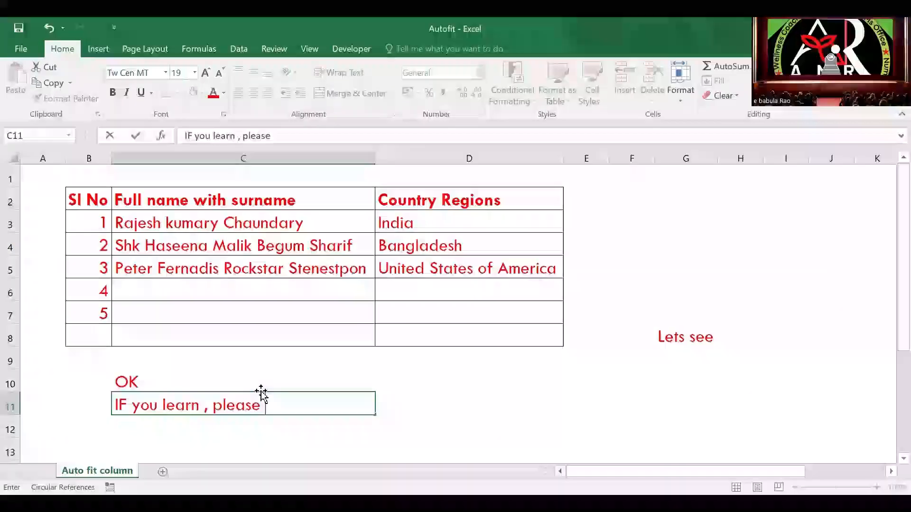
pyautogui.write('subcribe')
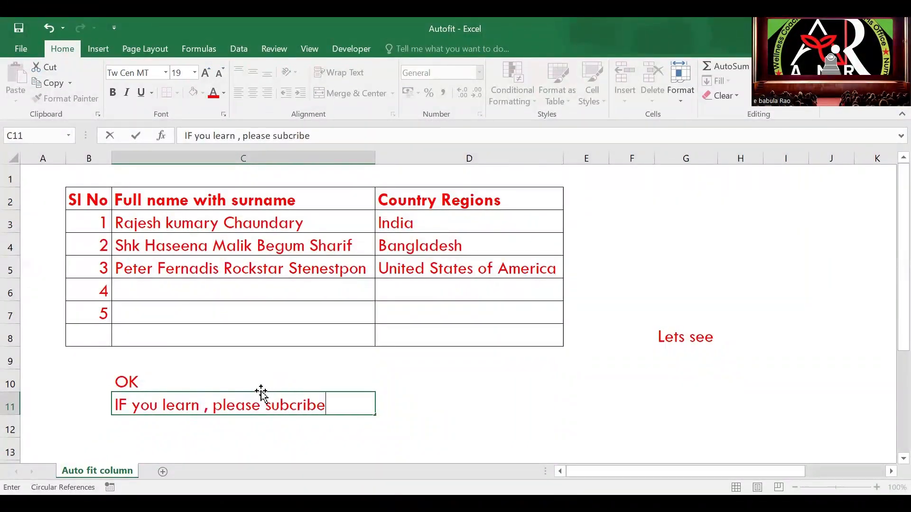
pyautogui.write(' my yout')
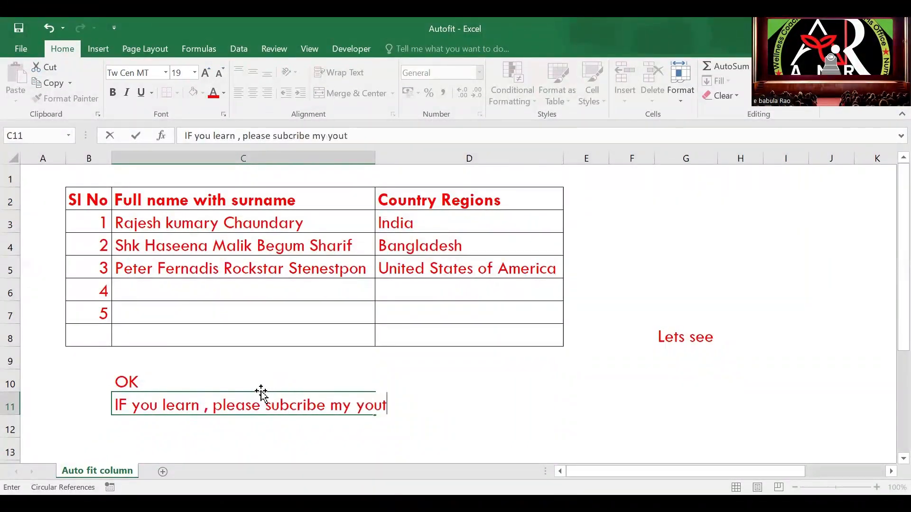
pyautogui.write('ube chann')
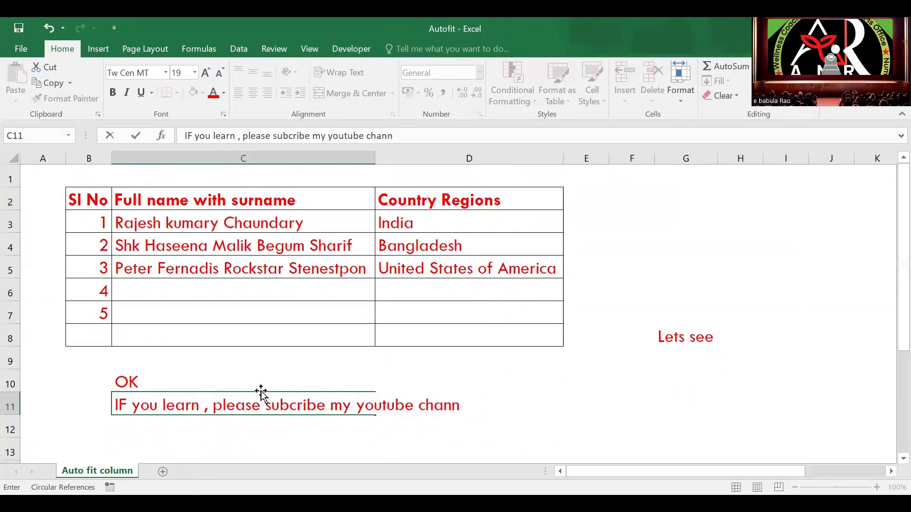
pyautogui.write('el and')
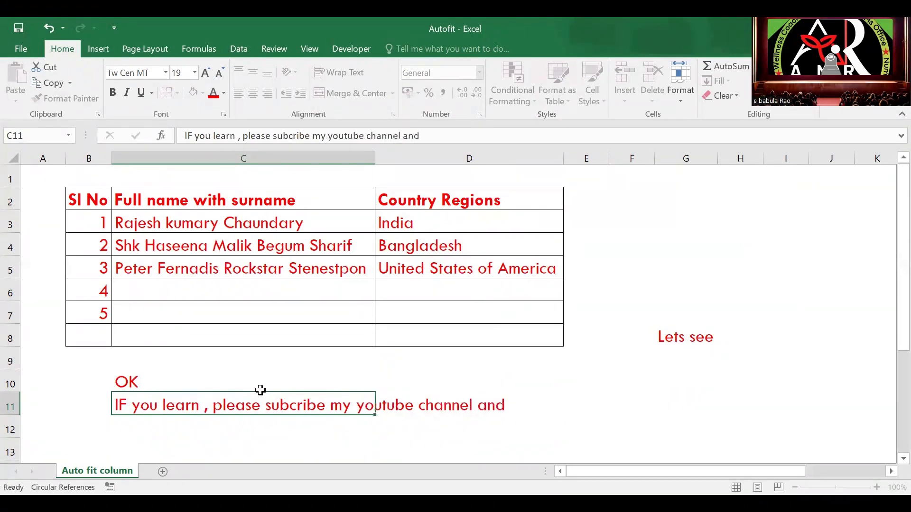
pyautogui.press('Return')
# - Continue the message in cell C12 with the text "follow Instagram"
pyautogui.write('follow ')
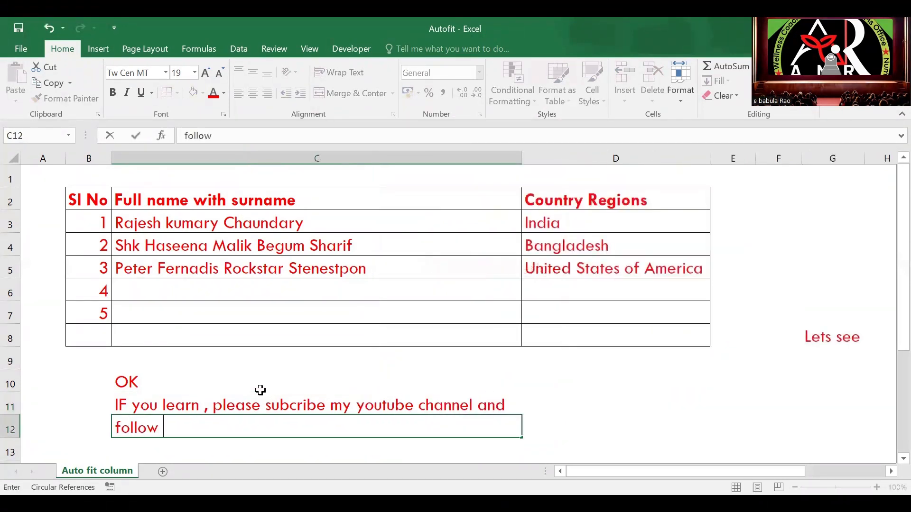
pyautogui.write('Instagr')
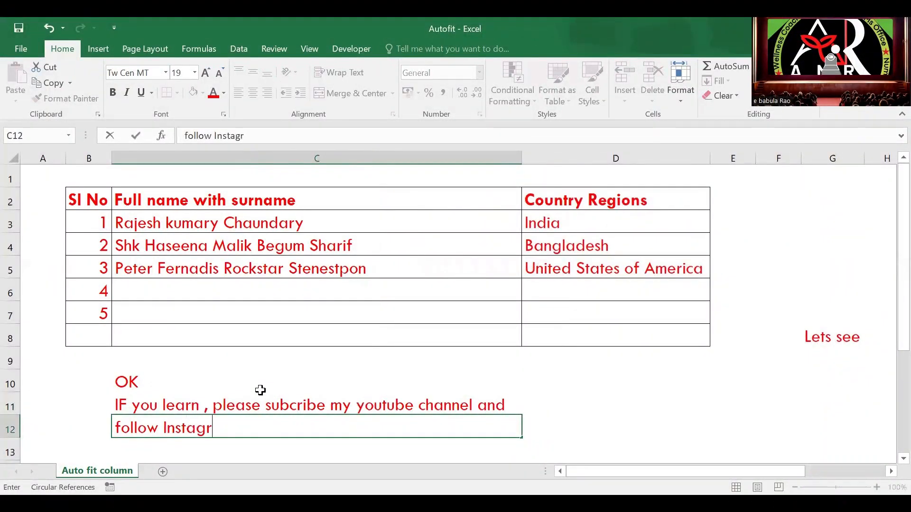
pyautogui.write('am')
pyautogui.press('Return')
# - Write the closing line "Link is below." in cell C13
pyautogui.write('Li')
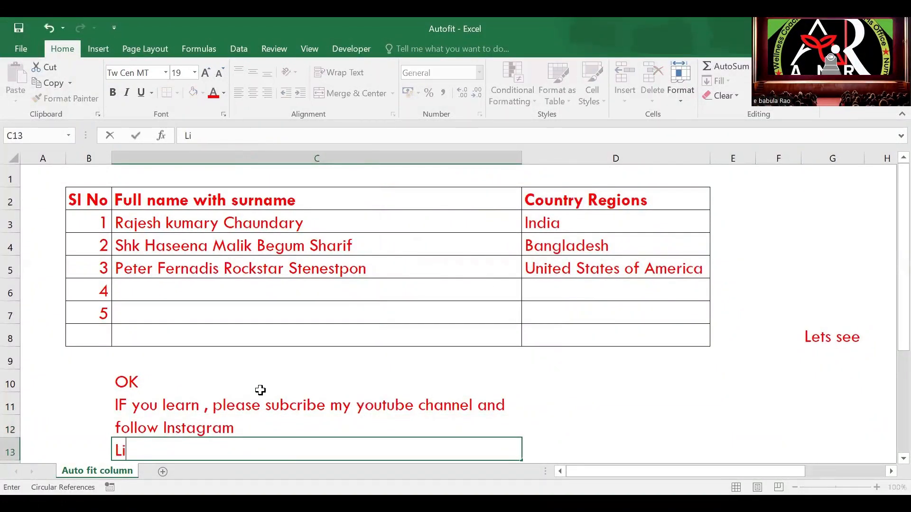
pyautogui.write('nk is b')
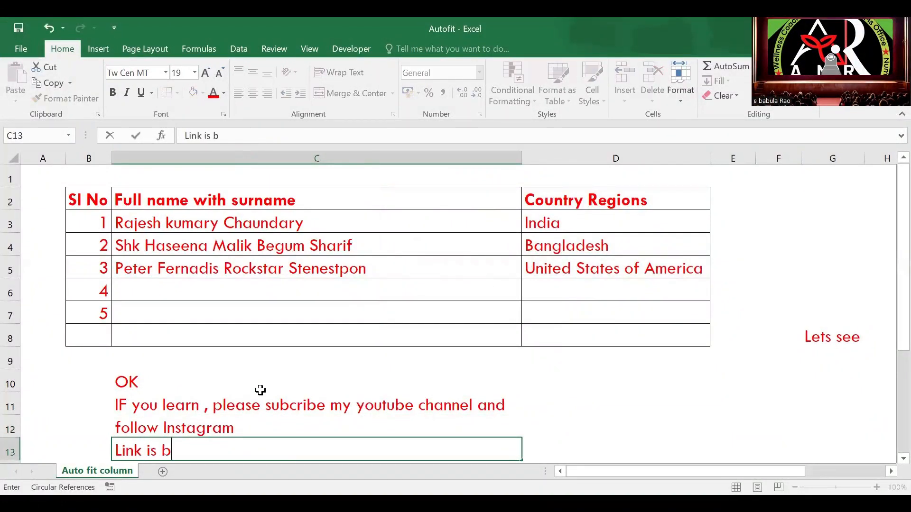
pyautogui.write('elow.')
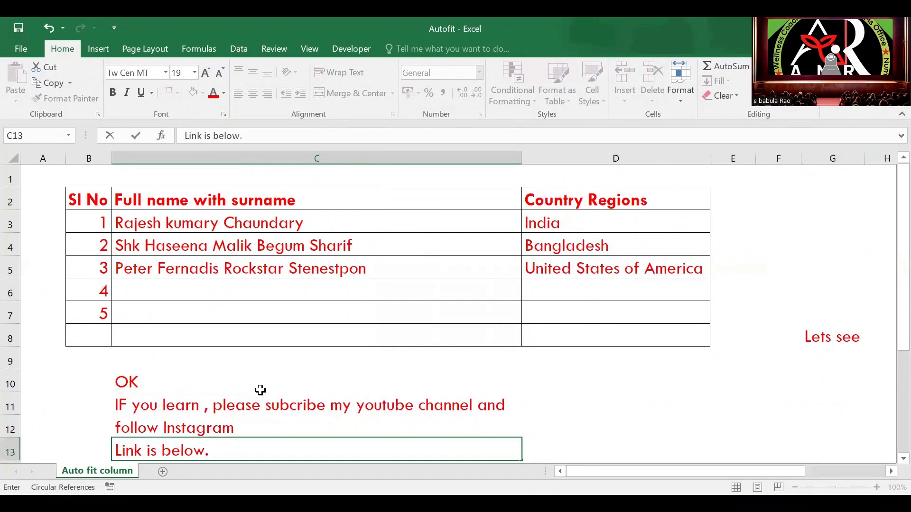